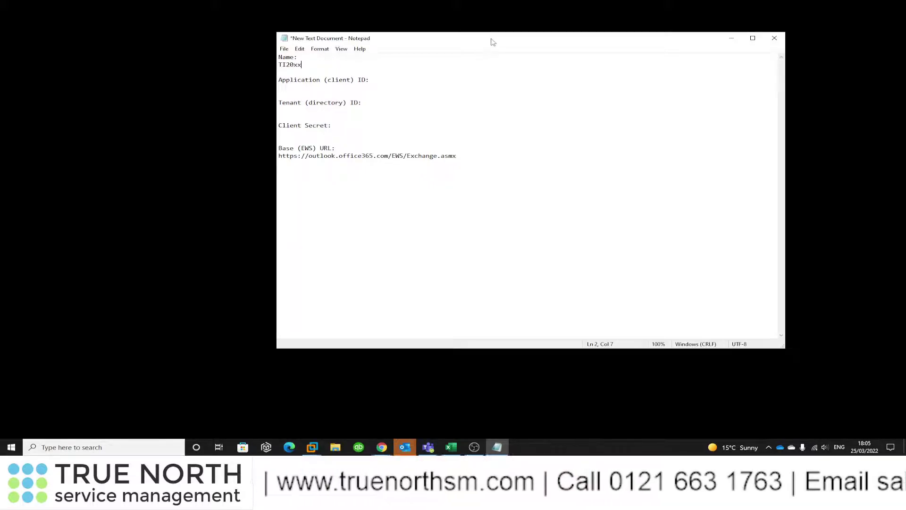
- Move the notes aside, switch to VMware Workstation, maximize its window and hide the library of virtual machines
{"action": "left_click_drag", "start_coordinate": [493, 42], "coordinate": [835, 49]}
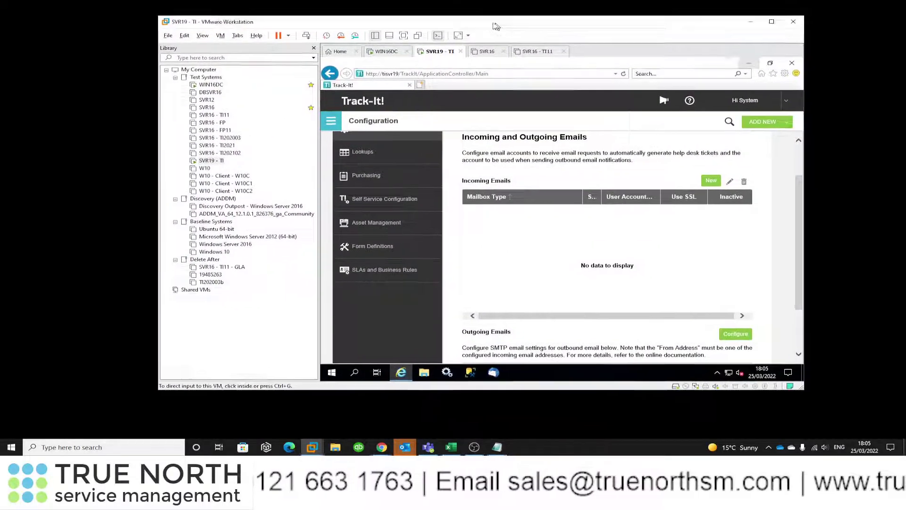
{"action": "double_click", "coordinate": [494, 23]}
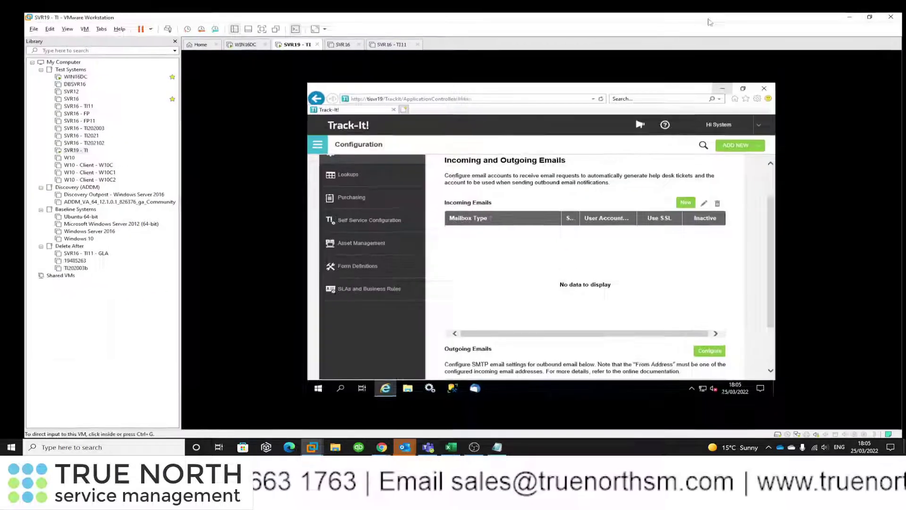
{"action": "double_click", "coordinate": [709, 23]}
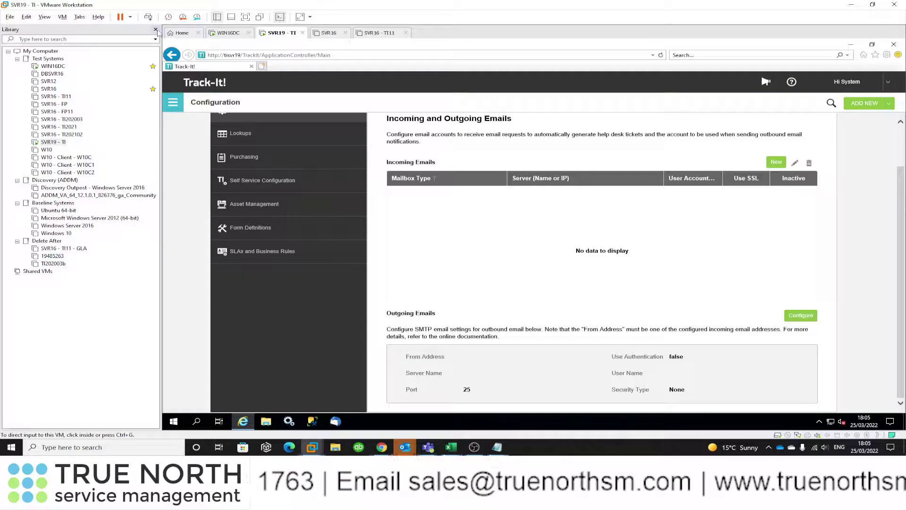
{"action": "left_click", "coordinate": [160, 31]}
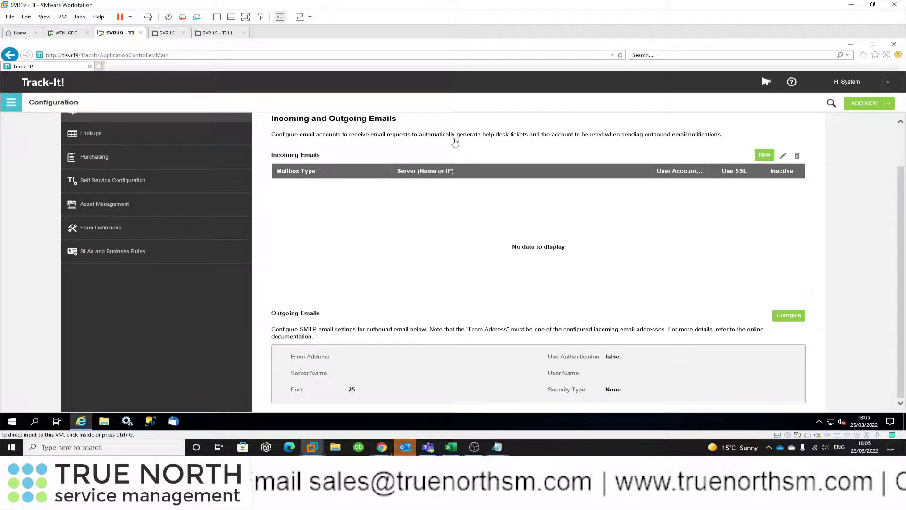
- Start a new incoming mailbox in Track-It! and set its mailbox type to Exchange Web Services with OAuth
{"action": "left_click", "coordinate": [764, 156]}
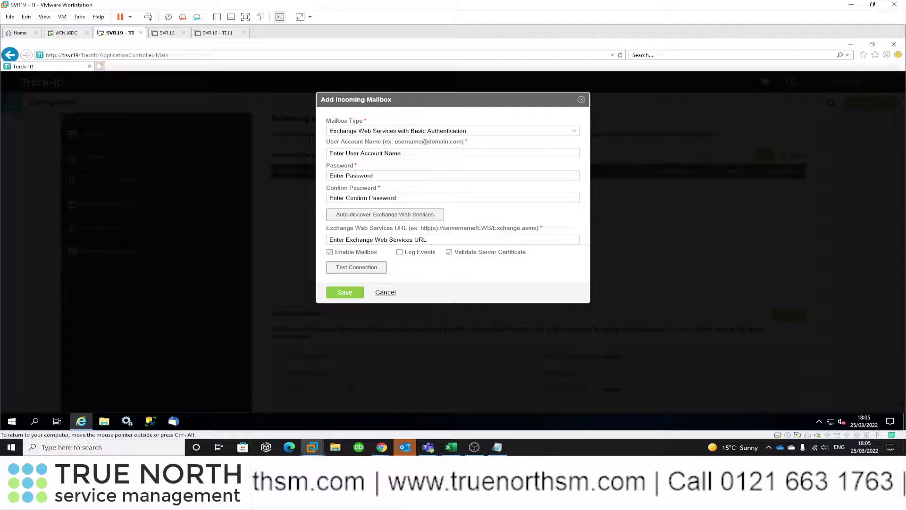
{"action": "left_click", "coordinate": [572, 132]}
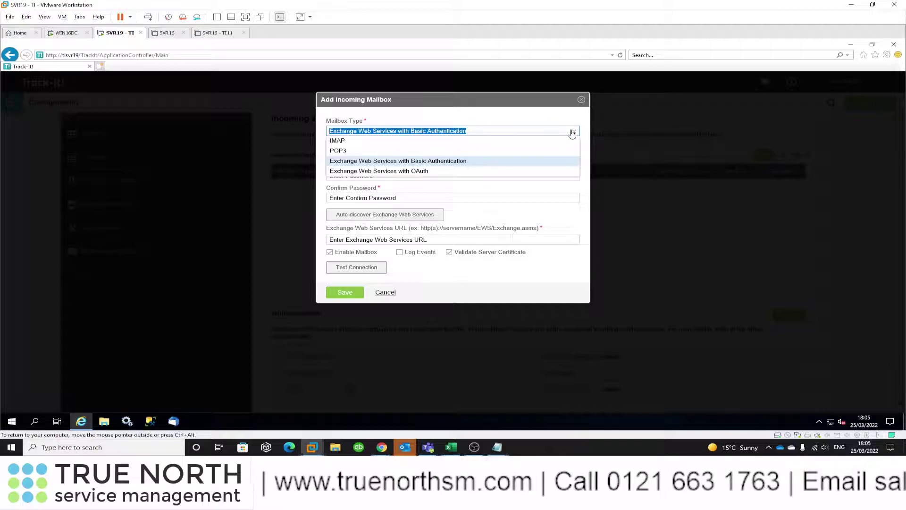
{"action": "left_click", "coordinate": [542, 171]}
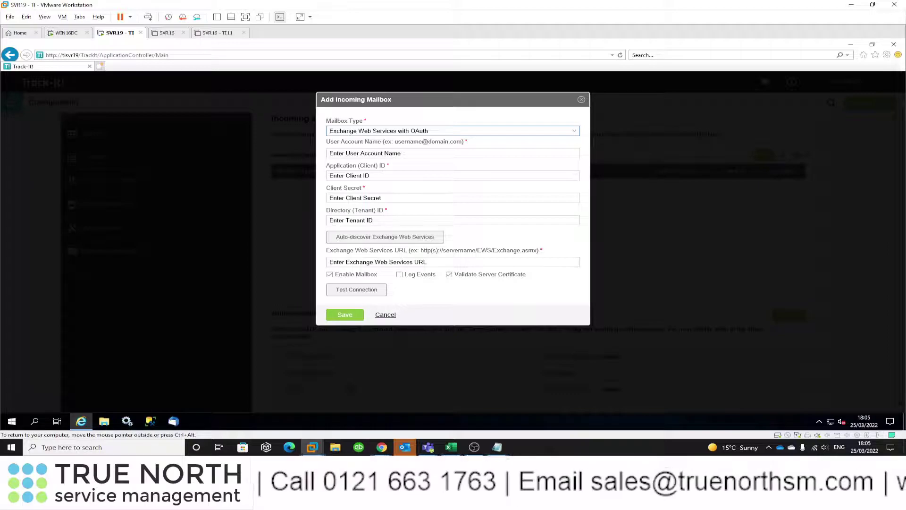
- Switch to the Chrome window with the Exchange admin center, hide its bookmarks bar and maximize the window
{"action": "left_click_drag", "start_coordinate": [471, 7], "coordinate": [905, 29]}
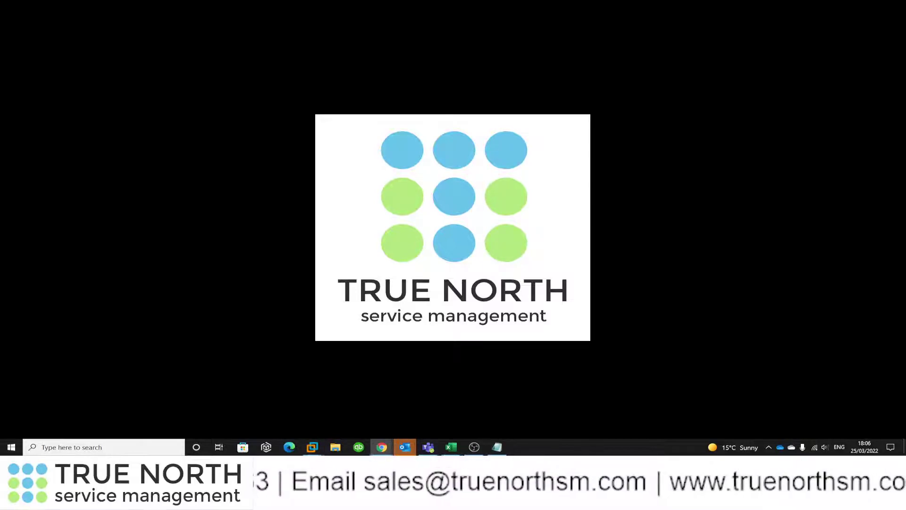
{"action": "left_click_drag", "start_coordinate": [905, 26], "coordinate": [473, 29]}
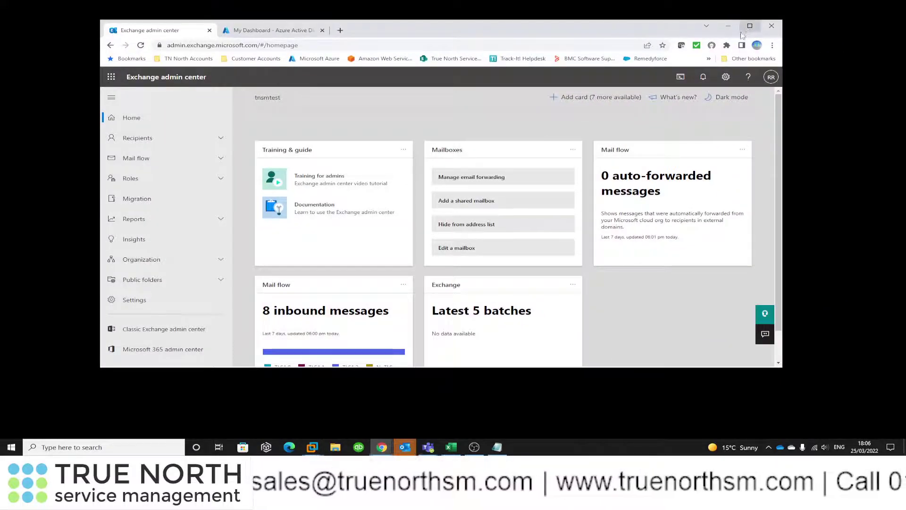
{"action": "left_click", "coordinate": [772, 46]}
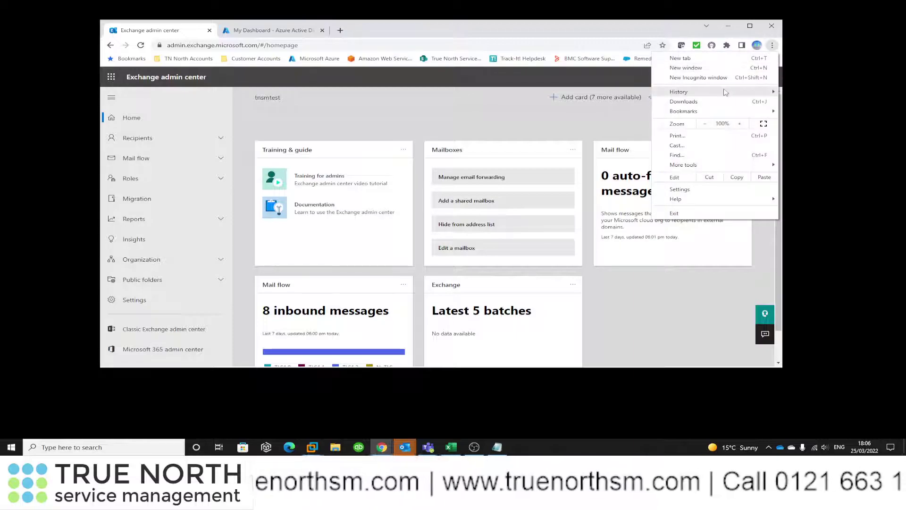
{"action": "mouse_move", "coordinate": [725, 110]}
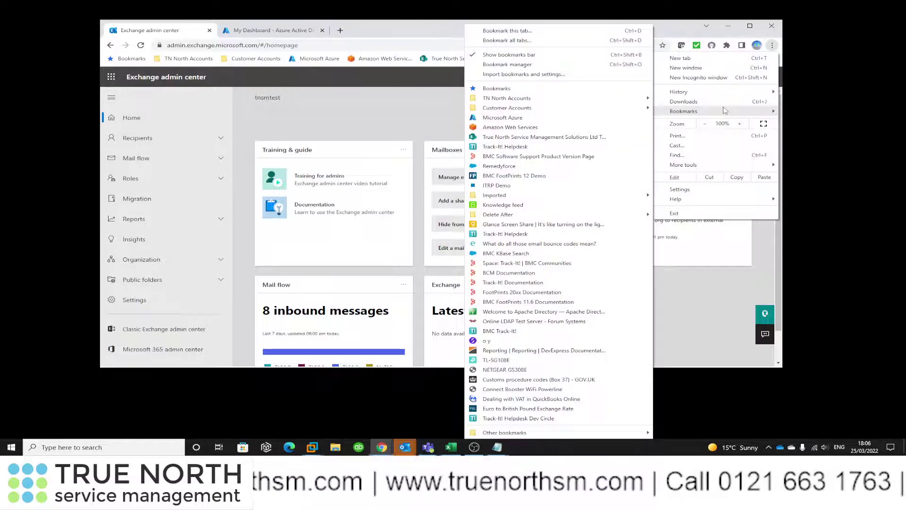
{"action": "left_click", "coordinate": [608, 55]}
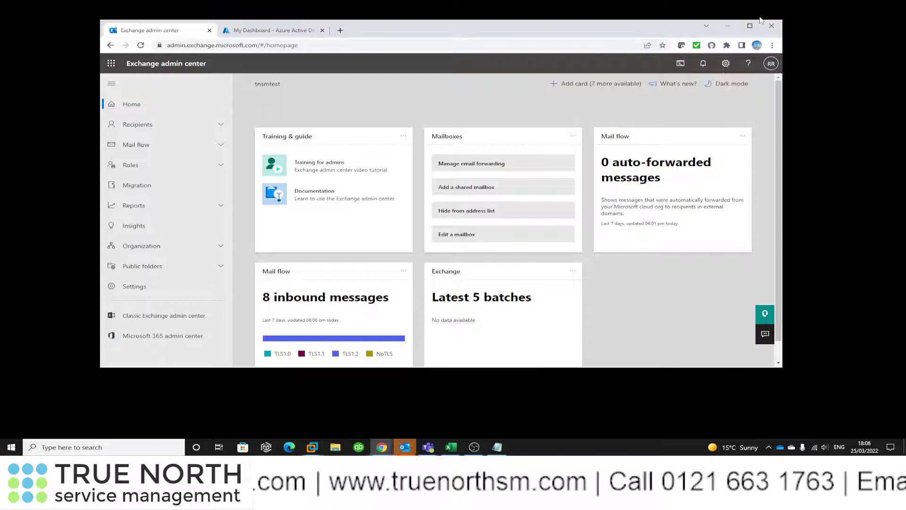
{"action": "left_click", "coordinate": [750, 25]}
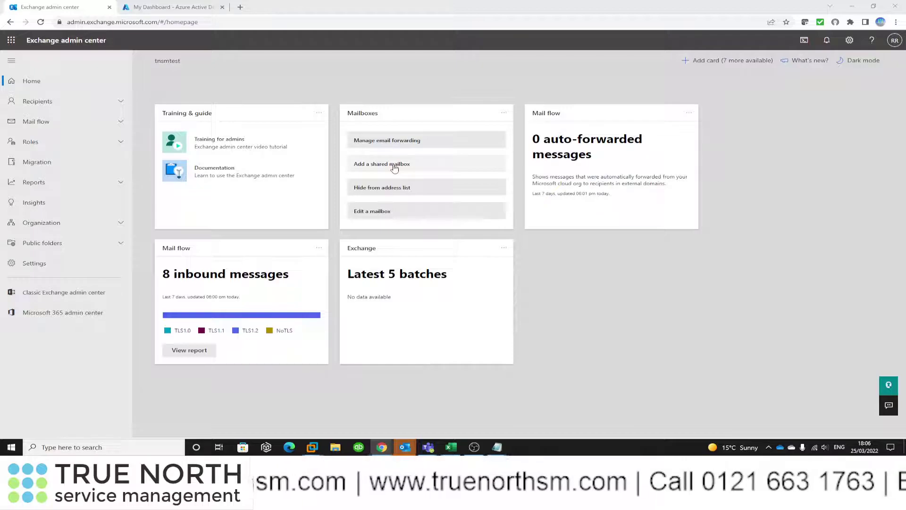
- Display the list of recipient mailboxes in the Exchange admin center
{"action": "left_click", "coordinate": [118, 104]}
{"action": "left_click", "coordinate": [42, 117]}
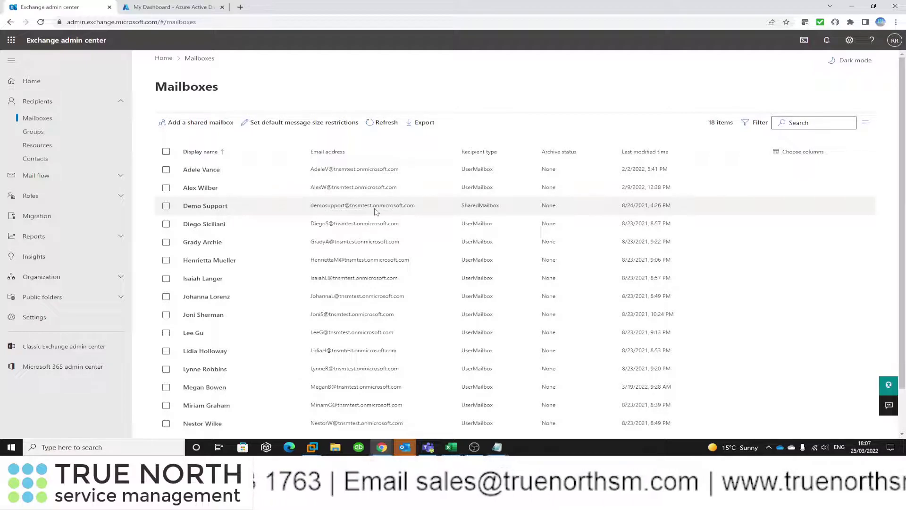
- Switch to the Azure Active Directory admin center and open the tenant's app registrations
{"action": "left_click", "coordinate": [165, 7]}
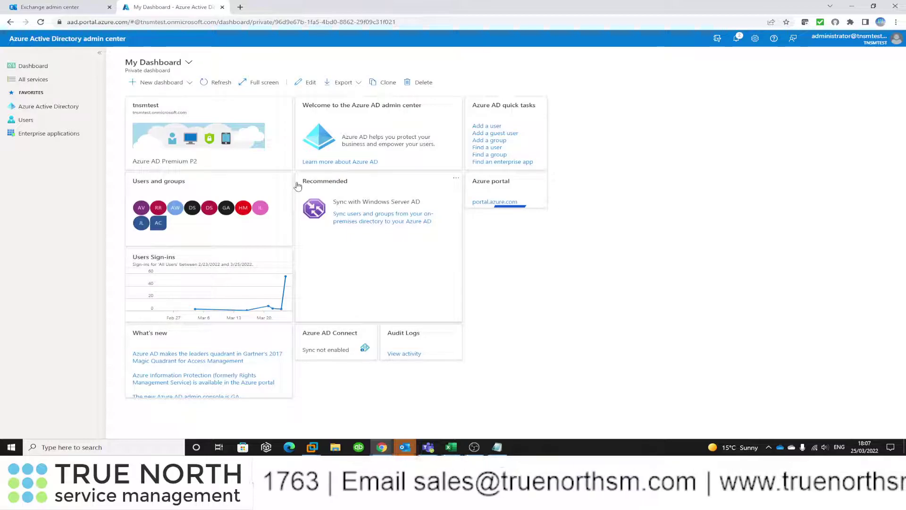
{"action": "left_click", "coordinate": [70, 111]}
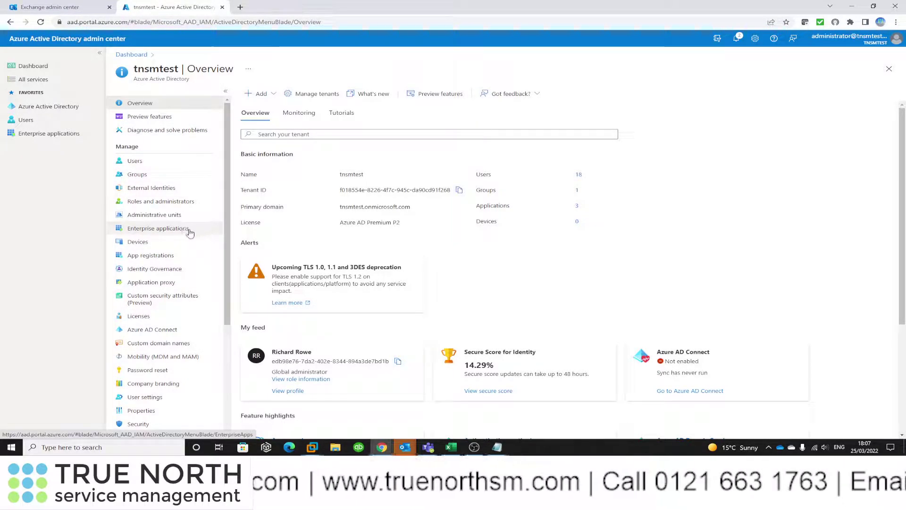
{"action": "left_click", "coordinate": [171, 232]}
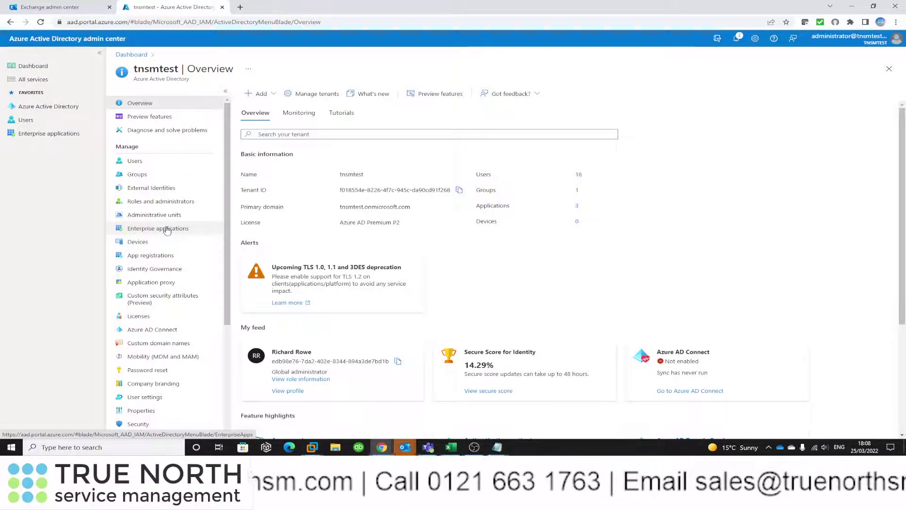
{"action": "left_click", "coordinate": [163, 259]}
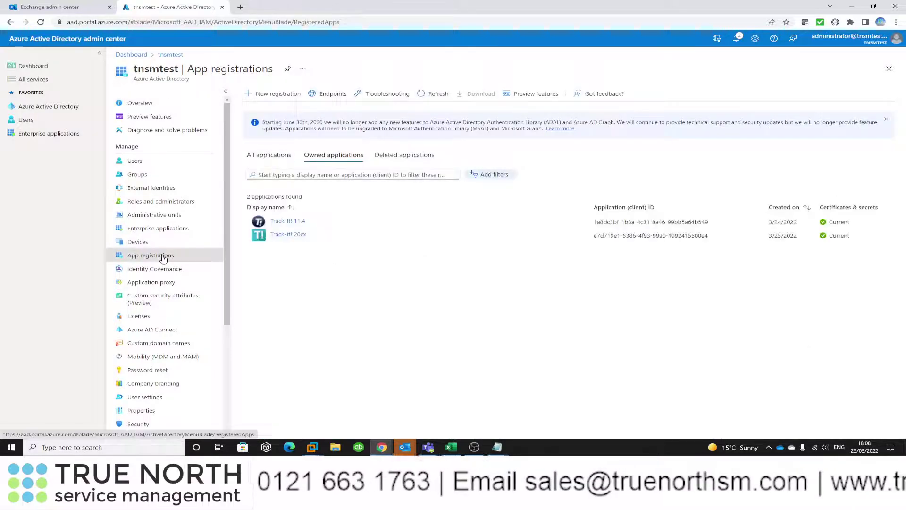
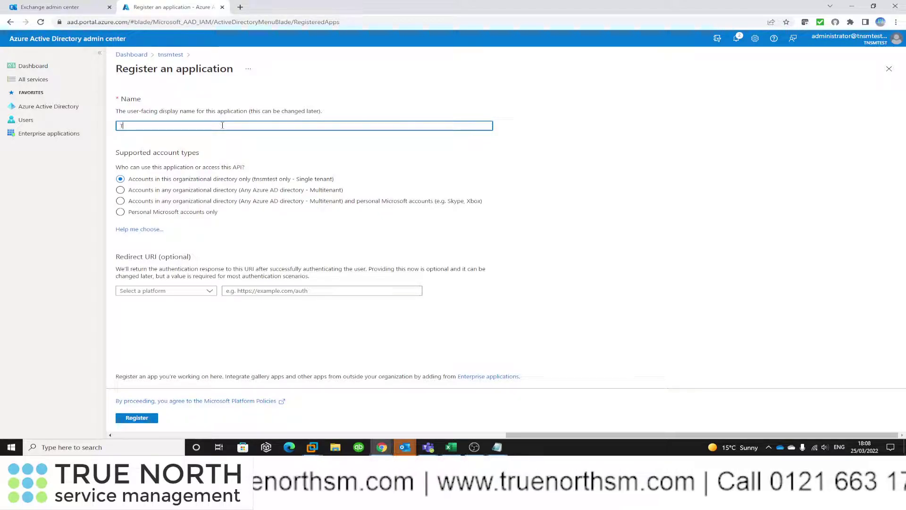
- Start a new application registration named TI20xx and compare the name with the prepared notes in Notepad
{"action": "type", "text": "TI20xx"}
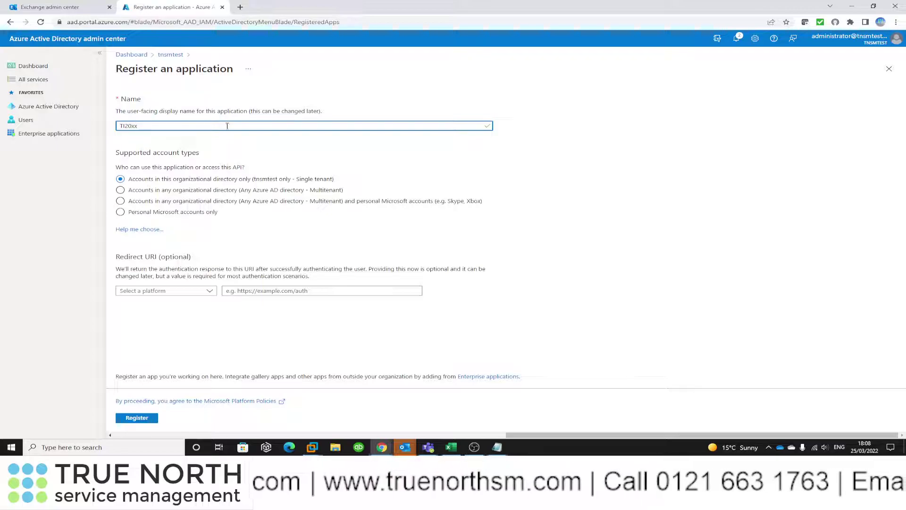
{"action": "left_click", "coordinate": [497, 447]}
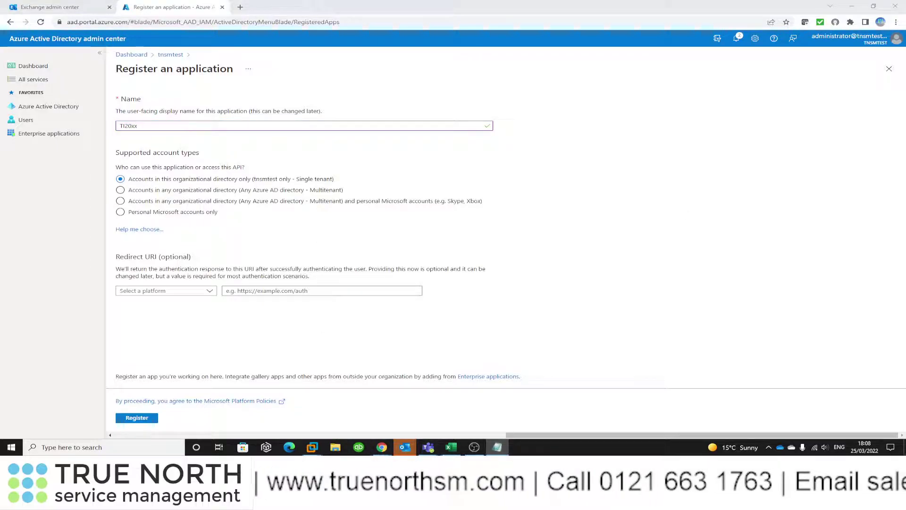
{"action": "left_click_drag", "start_coordinate": [905, 10], "coordinate": [438, 105]}
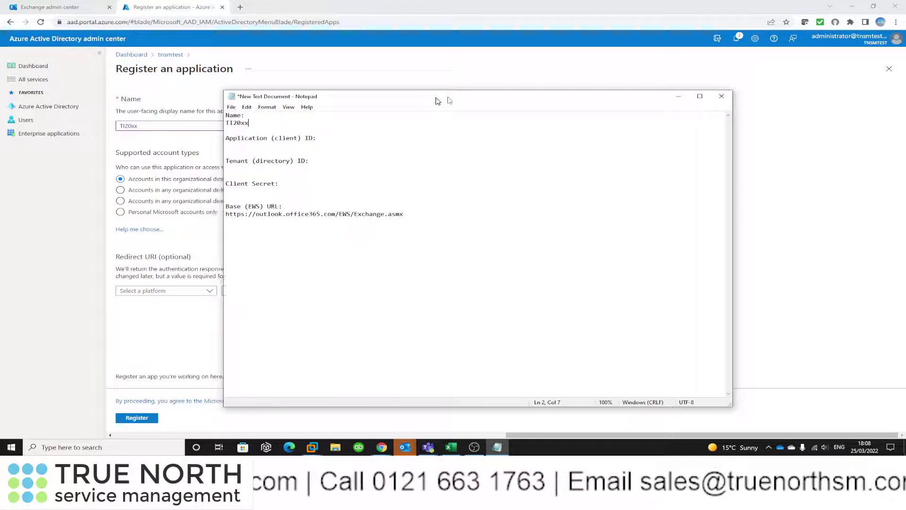
{"action": "key", "text": "alt+Tab"}
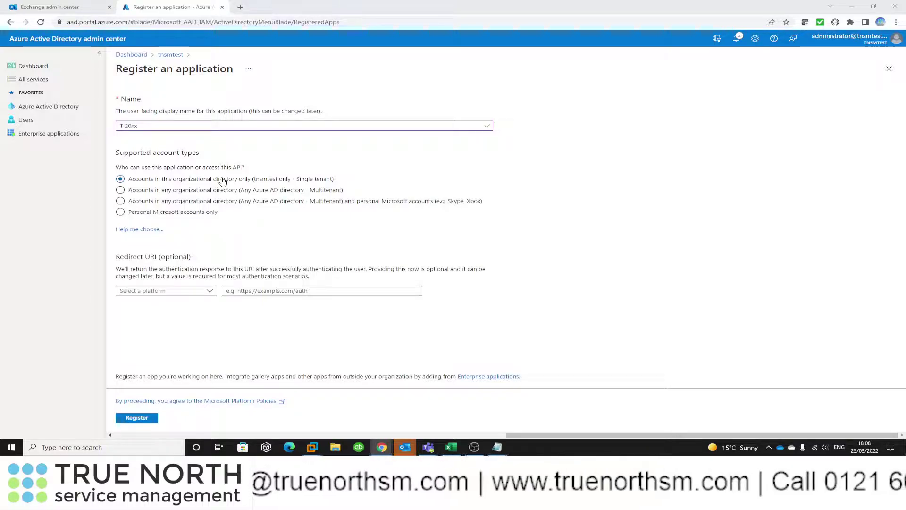
- Register the application as multitenant for any organizational directory, with a public client/native redirect URI of urn:ietf:wg:oauth:2.0:oob
{"action": "left_click", "coordinate": [137, 191]}
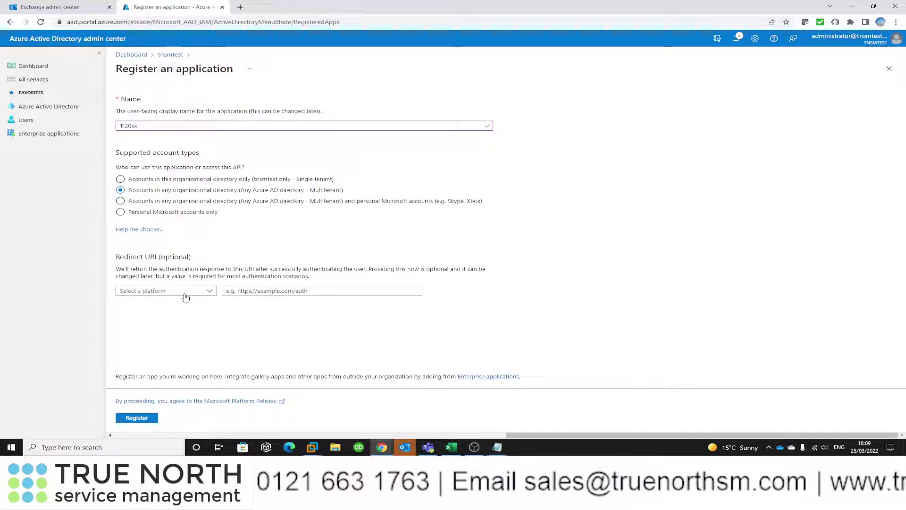
{"action": "left_click", "coordinate": [211, 294]}
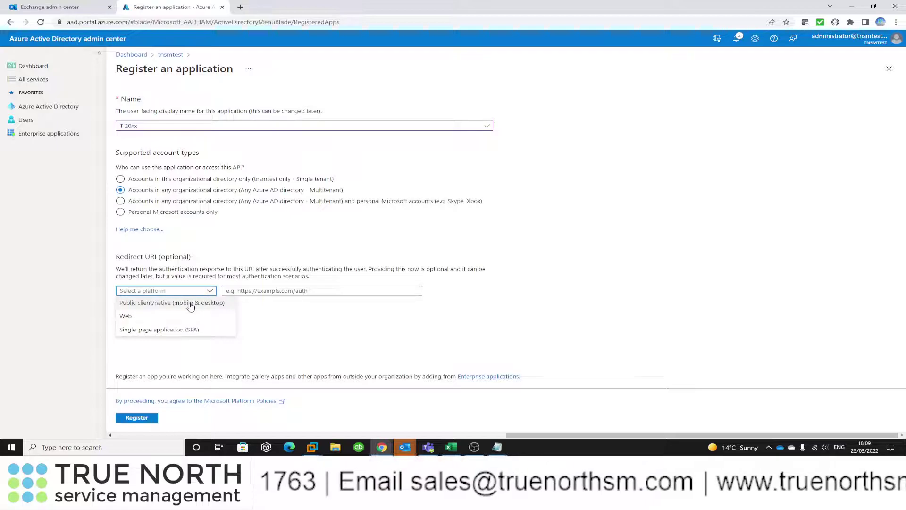
{"action": "left_click", "coordinate": [190, 304]}
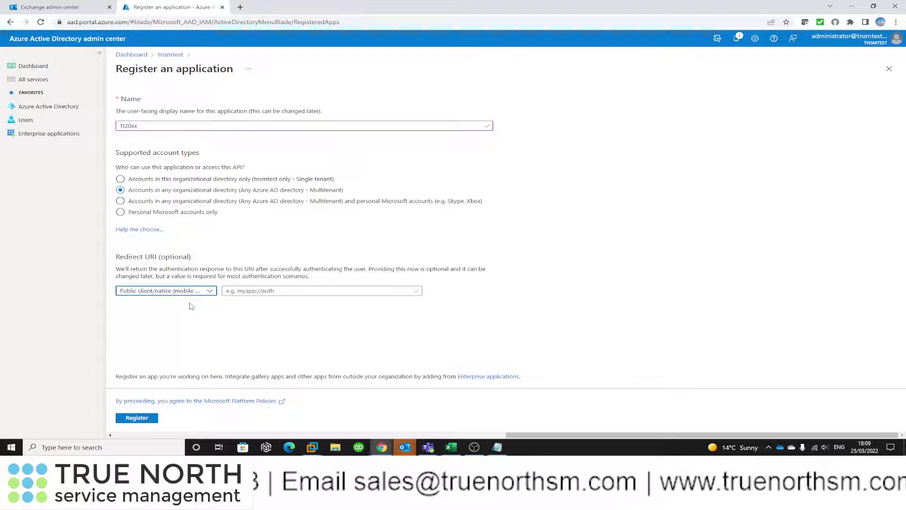
{"action": "right_click", "coordinate": [243, 292]}
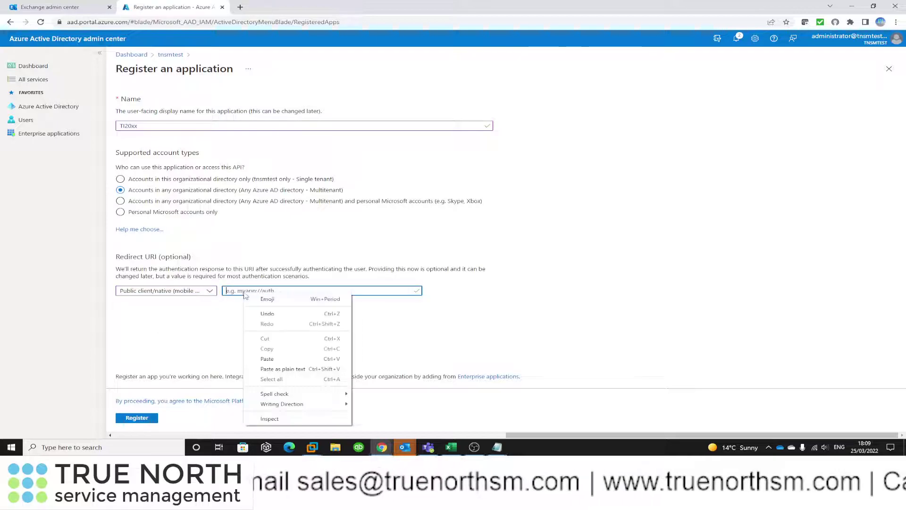
{"action": "left_click", "coordinate": [267, 359]}
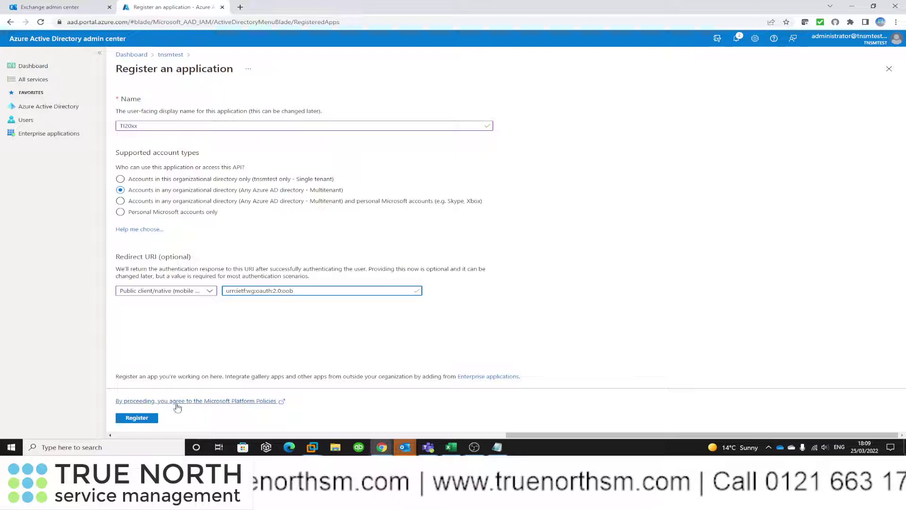
{"action": "left_click", "coordinate": [141, 418]}
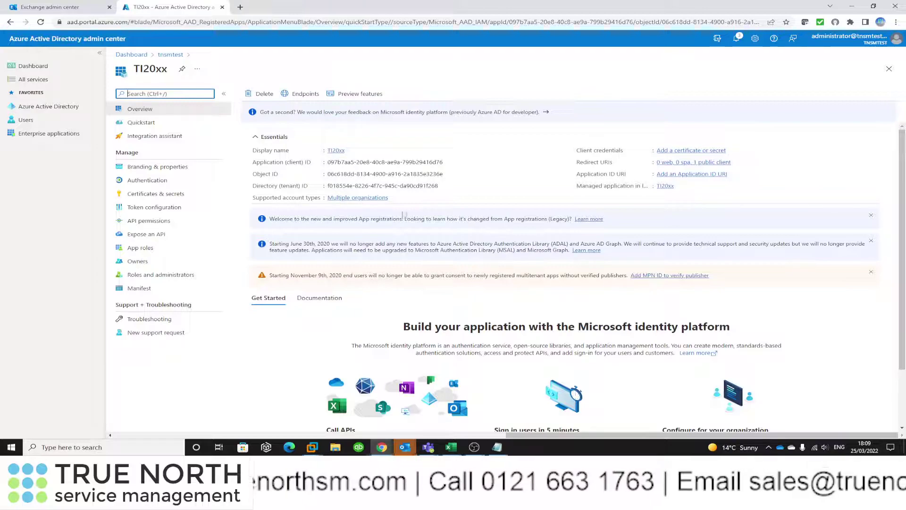
- Copy the TI20xx application (client) ID into the matching entry of the Notepad notes
{"action": "mouse_move", "coordinate": [387, 159]}
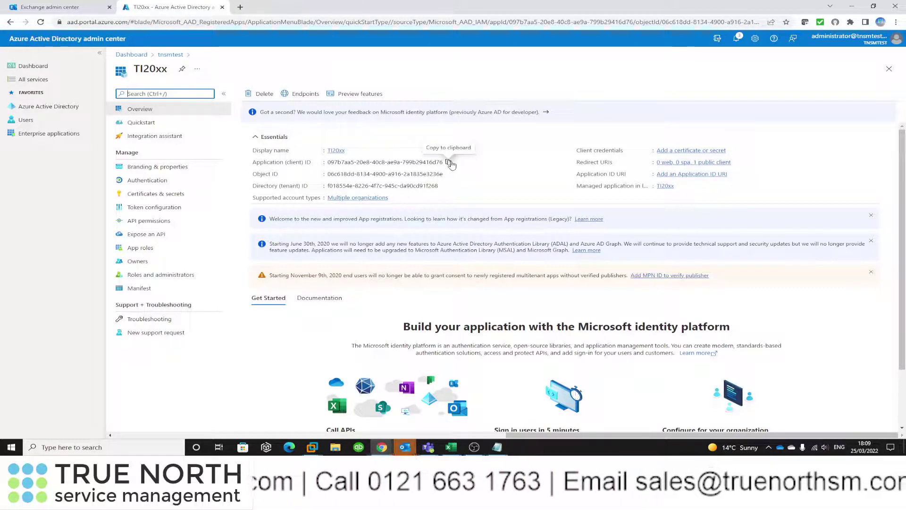
{"action": "left_click", "coordinate": [449, 163]}
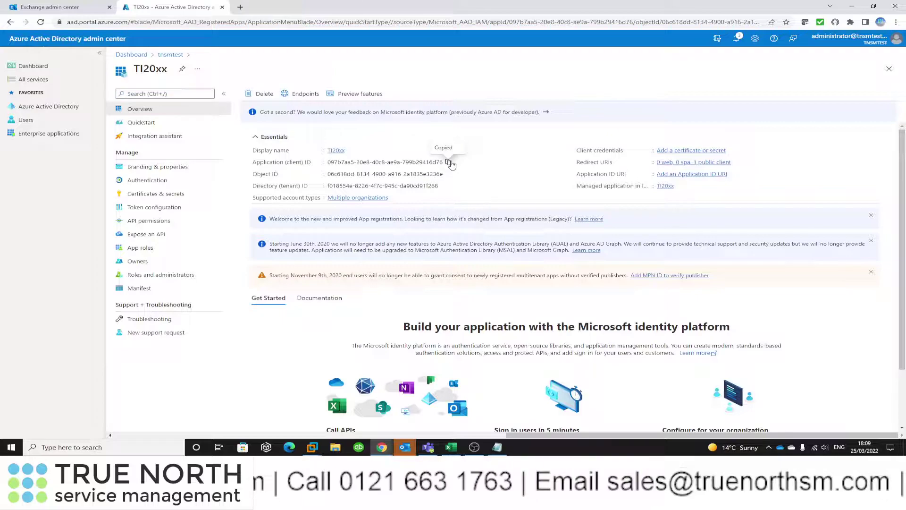
{"action": "left_click", "coordinate": [497, 452]}
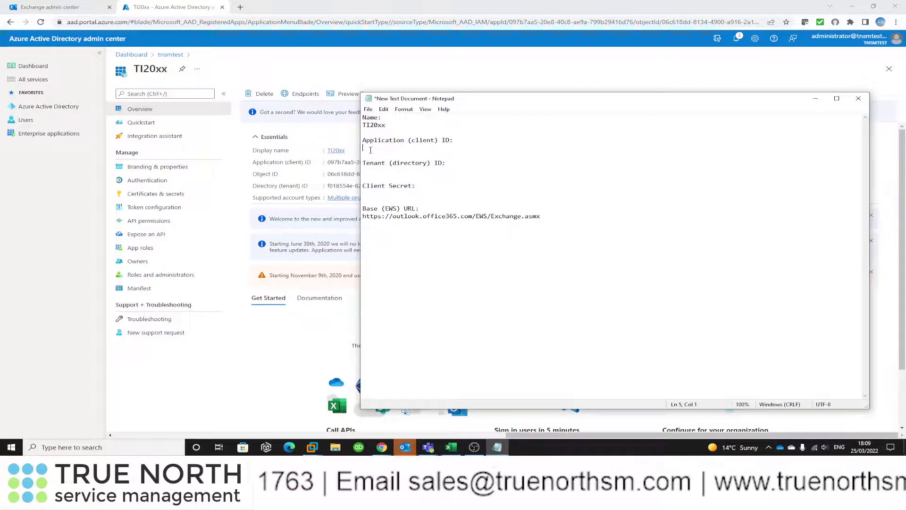
{"action": "key", "text": "ctrl+v"}
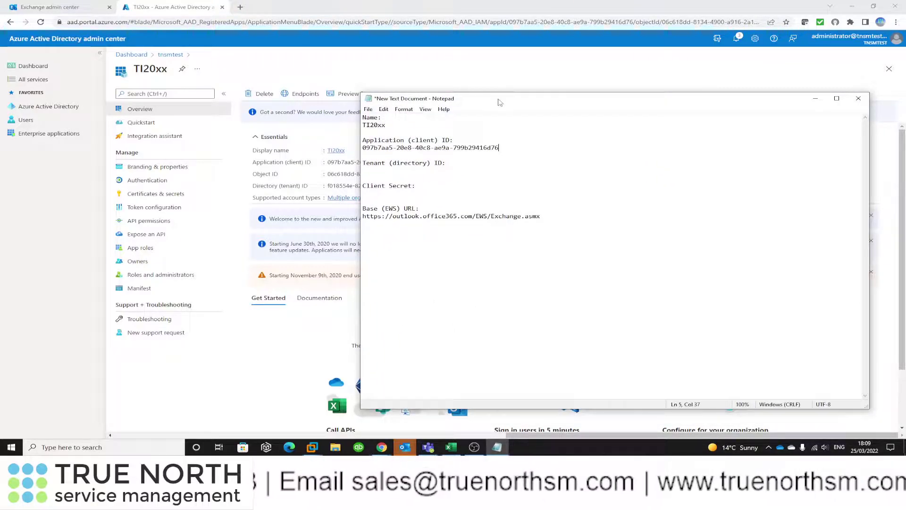
{"action": "left_click_drag", "start_coordinate": [494, 100], "coordinate": [905, 38]}
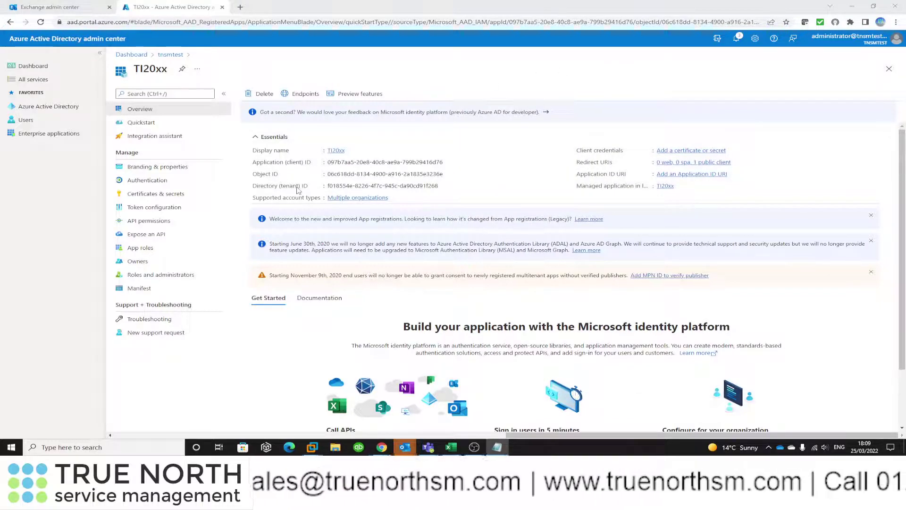
- Copy the TI20xx directory (tenant) ID into the matching entry of the Notepad notes and move Notepad out of the way
{"action": "left_click", "coordinate": [444, 187]}
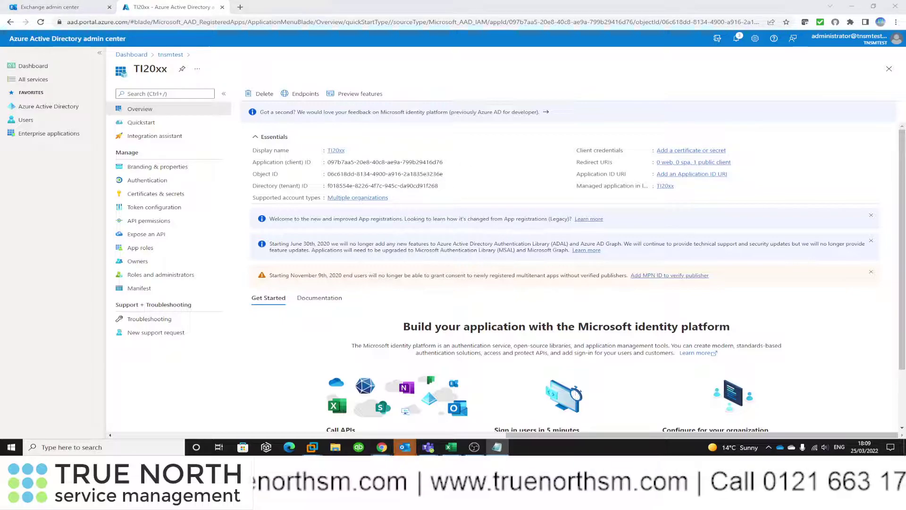
{"action": "key", "text": "alt+Tab"}
{"action": "left_click", "coordinate": [265, 125]}
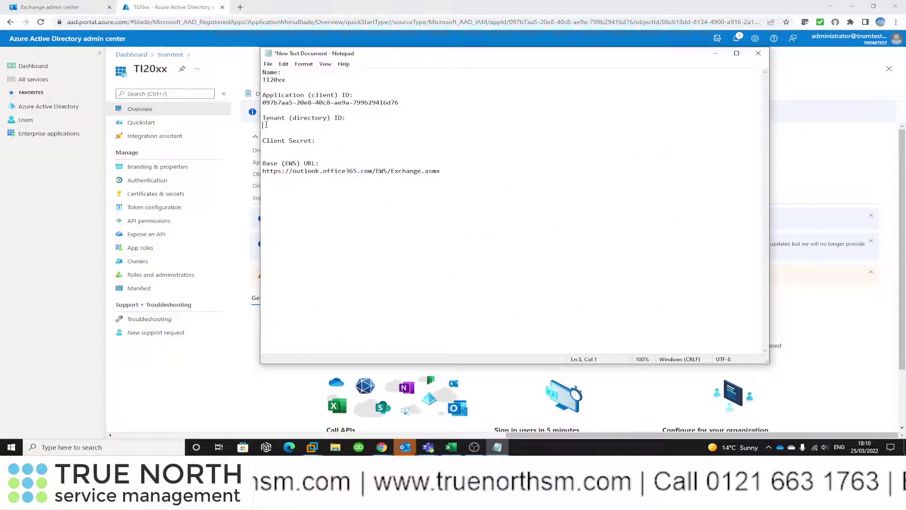
{"action": "key", "text": "ctrl+v"}
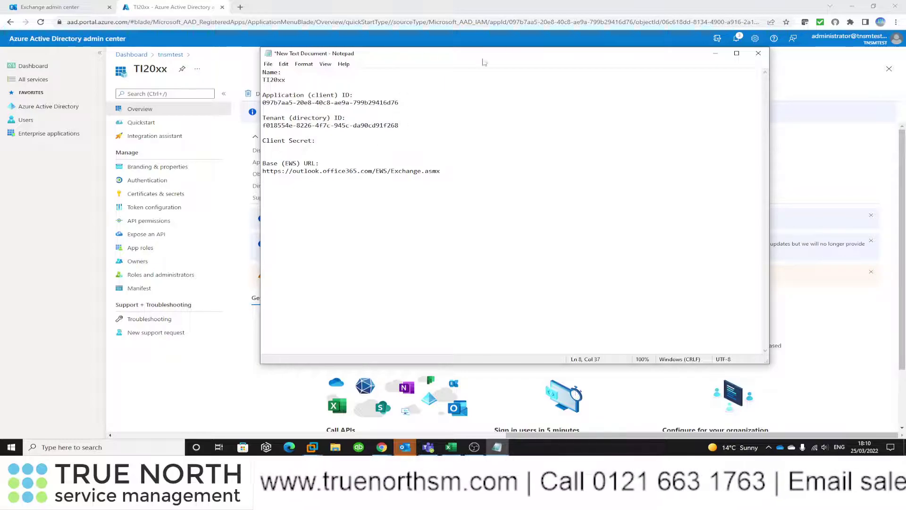
{"action": "left_click_drag", "start_coordinate": [484, 62], "coordinate": [905, 80]}
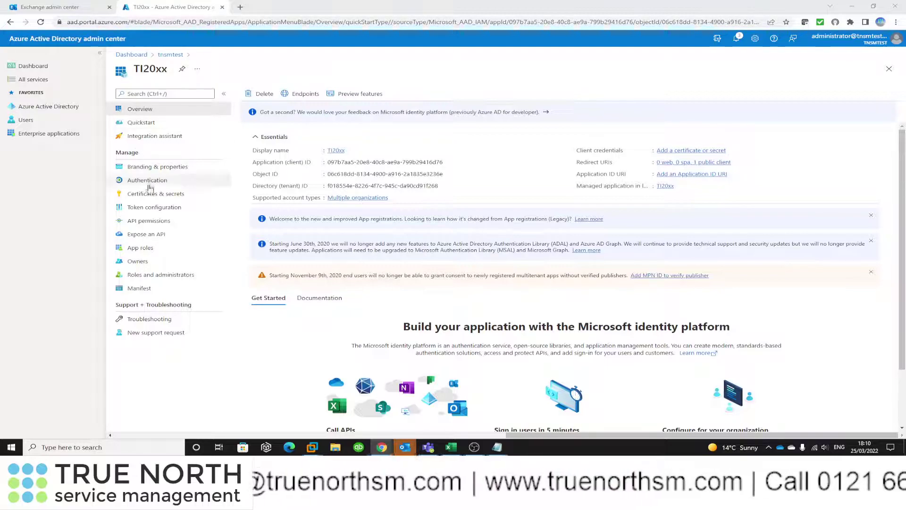
{"action": "left_click", "coordinate": [144, 292]}
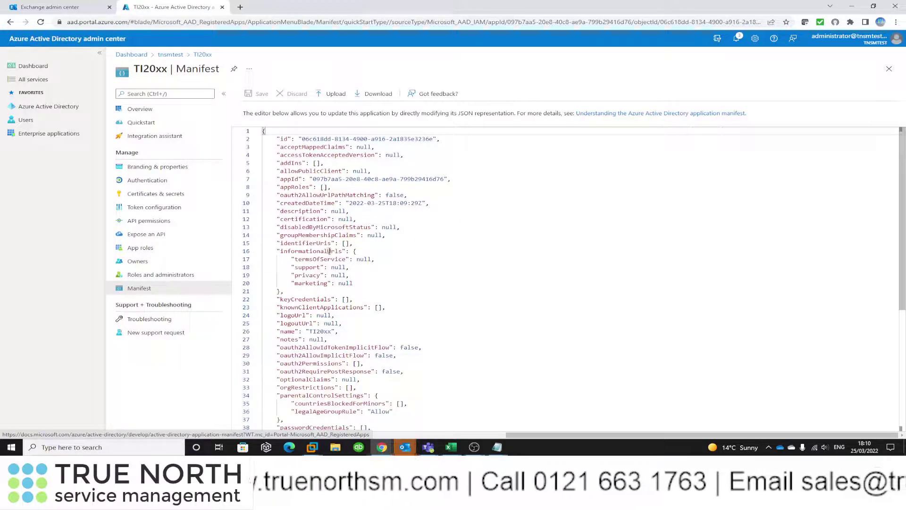
{"action": "scroll", "coordinate": [356, 263], "scroll_direction": "down", "scroll_amount": 5}
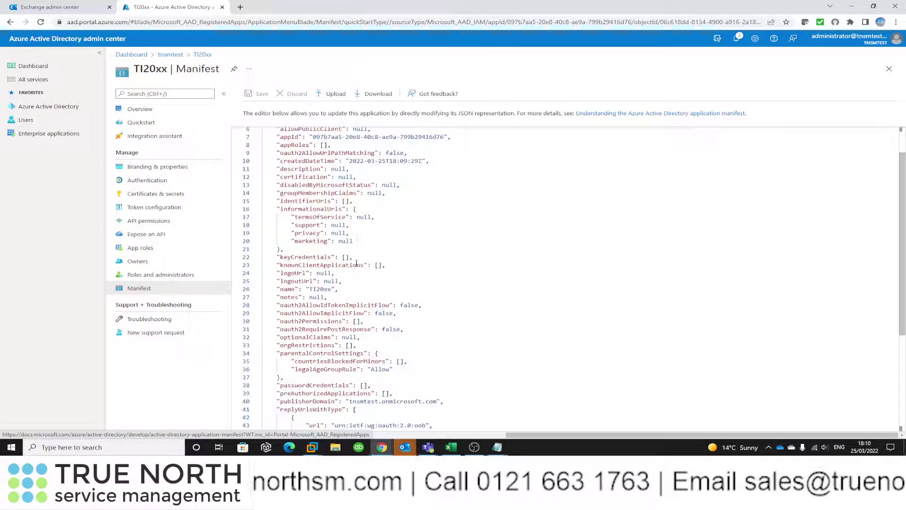
{"action": "scroll", "coordinate": [356, 263], "scroll_direction": "down", "scroll_amount": 3}
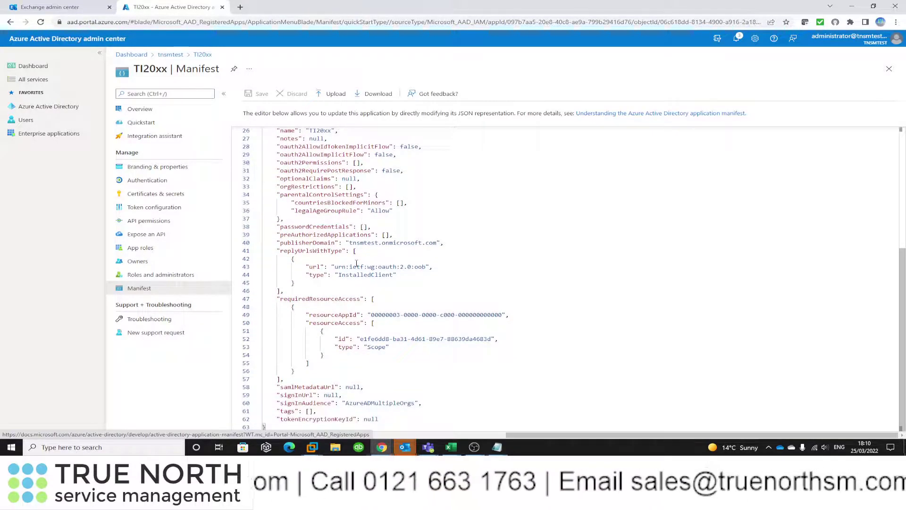
{"action": "left_click", "coordinate": [345, 298]}
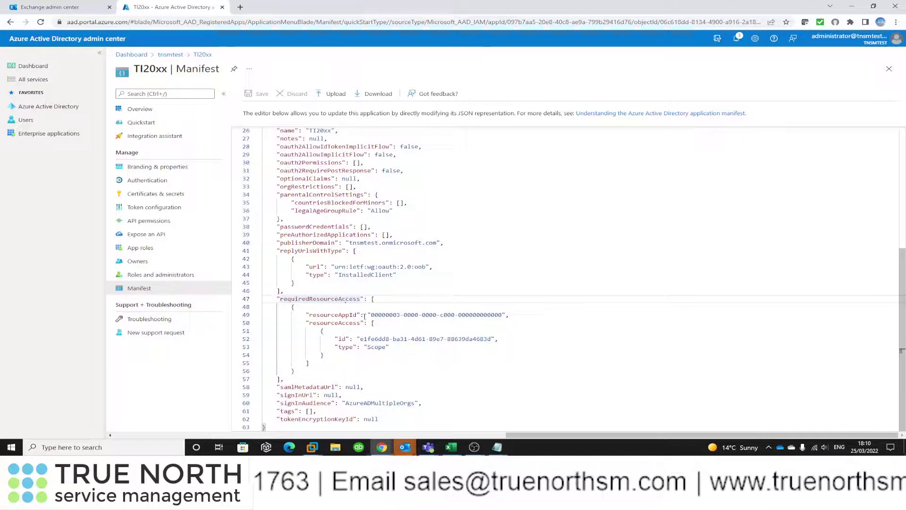
{"action": "left_click", "coordinate": [375, 300]}
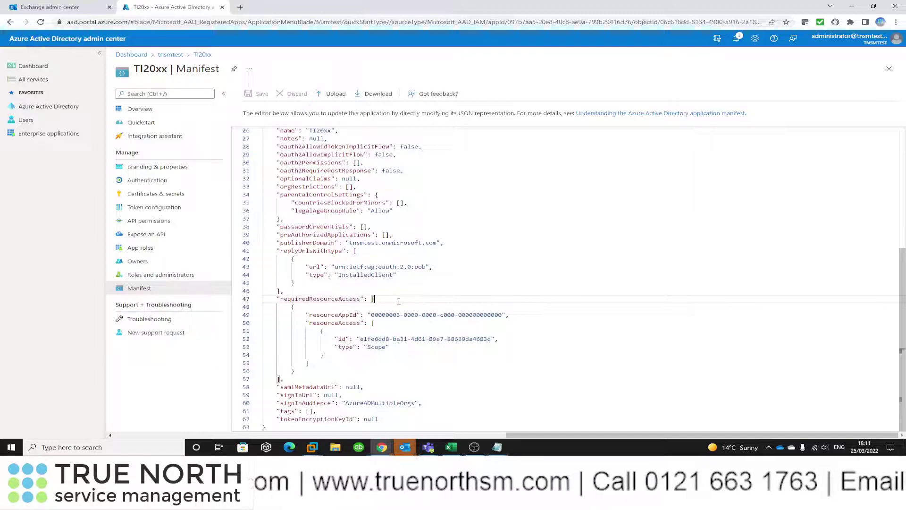
{"action": "key", "text": "Return"}
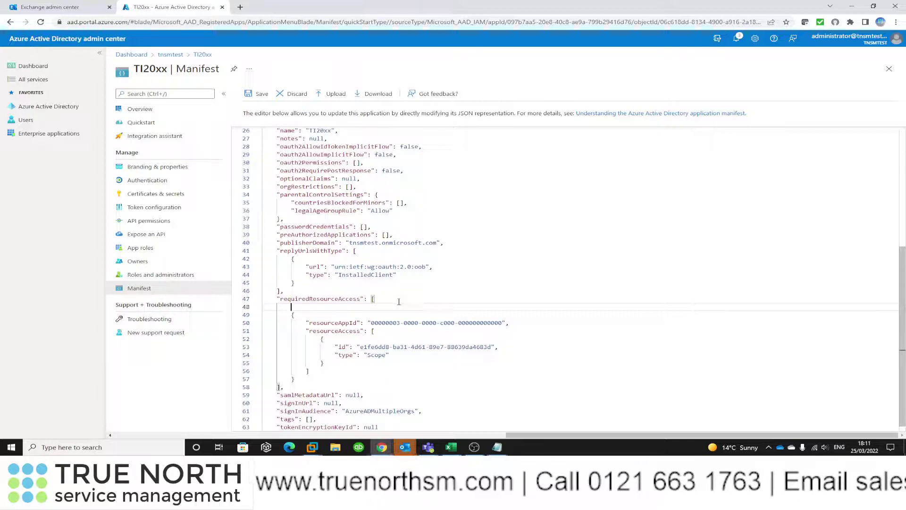
{"action": "key", "text": "ctrl+v"}
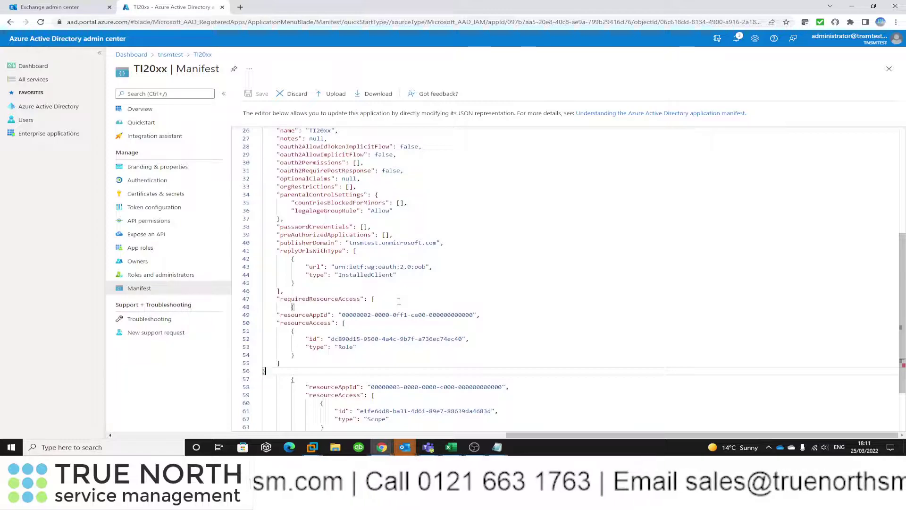
{"action": "type", "text": ","}
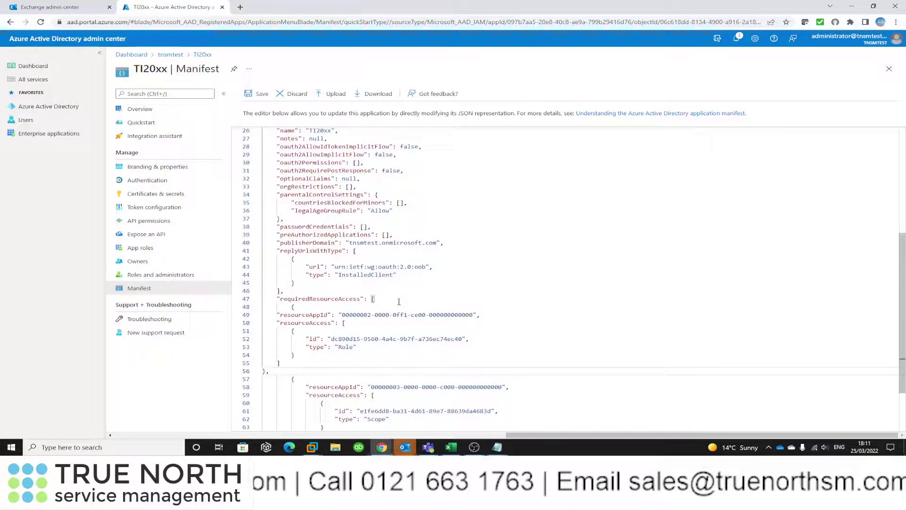
{"action": "scroll", "coordinate": [399, 302], "scroll_direction": "down", "scroll_amount": 3}
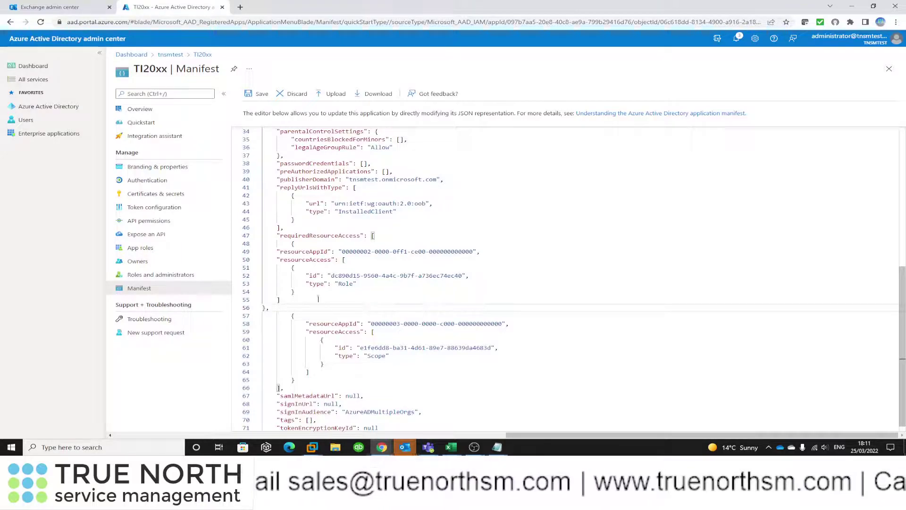
{"action": "left_click", "coordinate": [263, 95]}
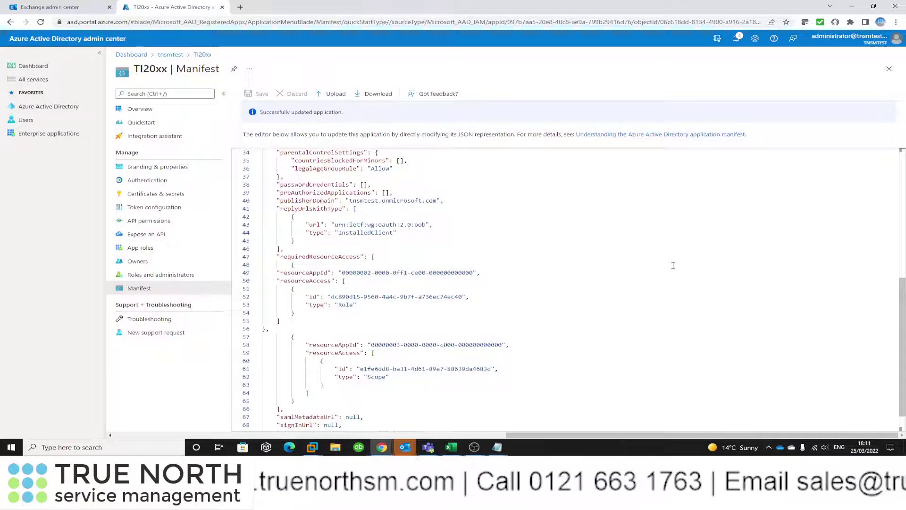
- Grant admin consent for tnsmtest on the application's configured API permissions
{"action": "left_click", "coordinate": [142, 222]}
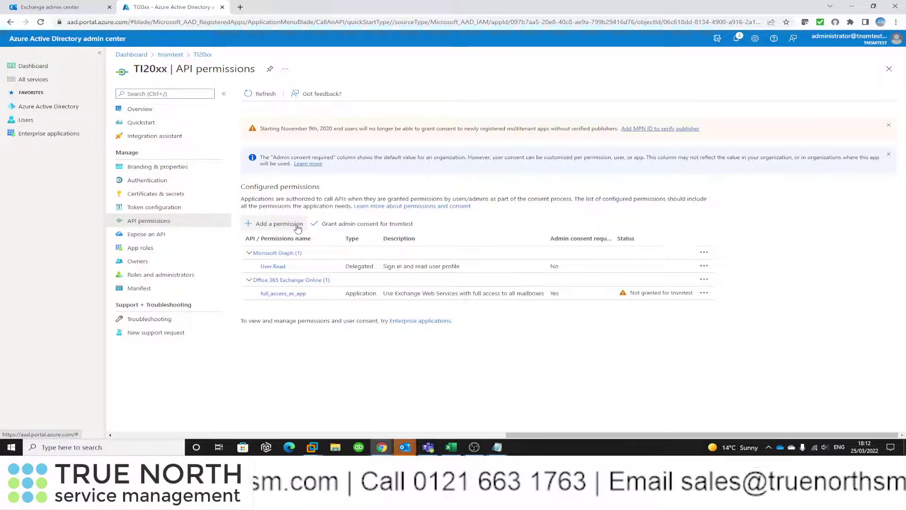
{"action": "left_click", "coordinate": [362, 226]}
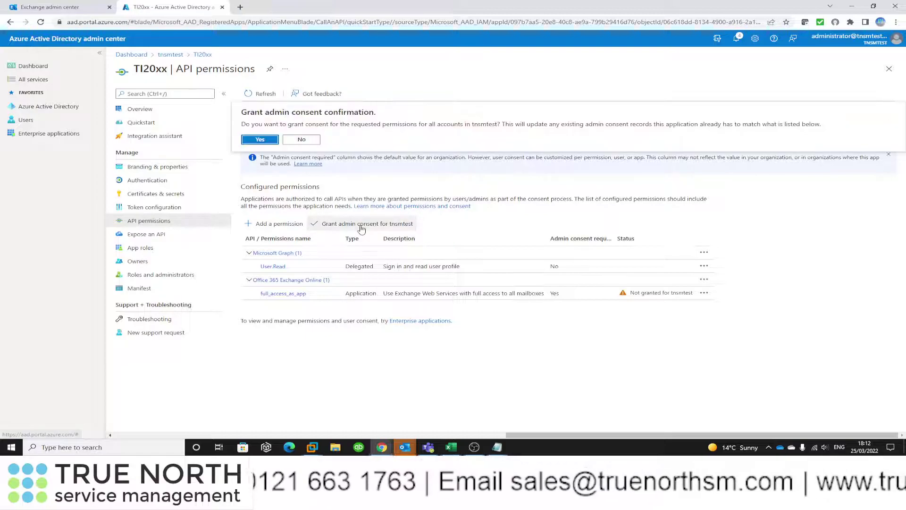
{"action": "left_click", "coordinate": [272, 141]}
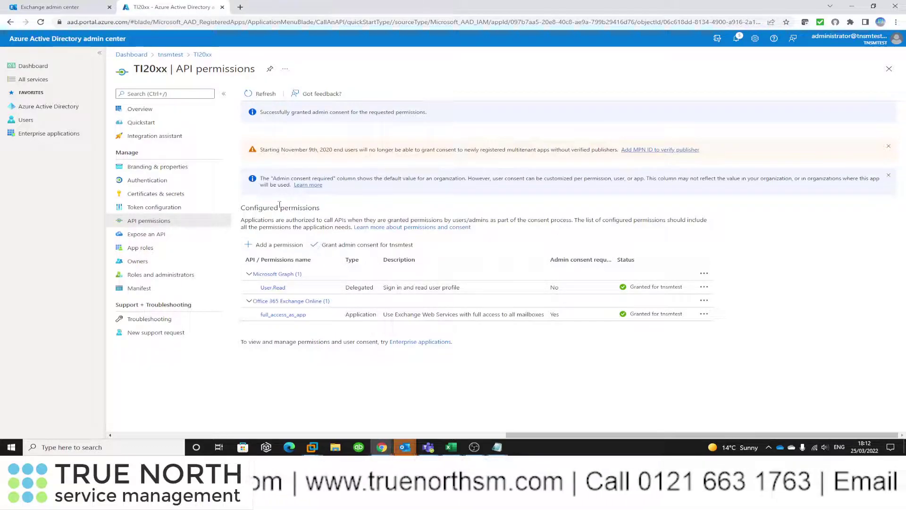
- Start a new client secret for TI20xx with the description TICS
{"action": "left_click", "coordinate": [162, 199]}
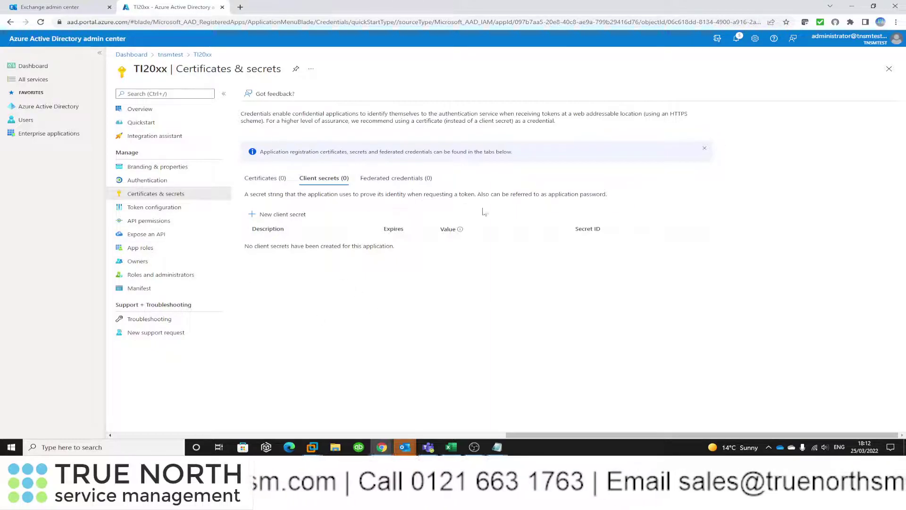
{"action": "left_click", "coordinate": [290, 219]}
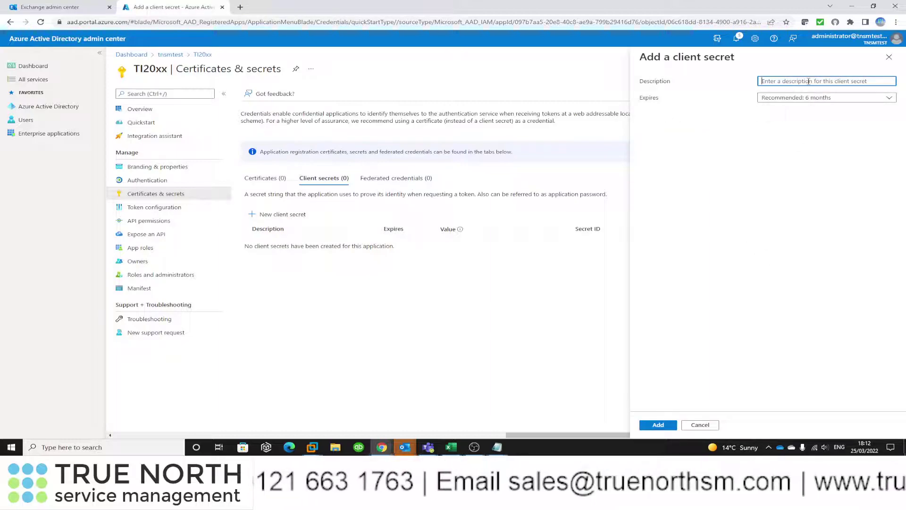
{"action": "type", "text": "TICS"}
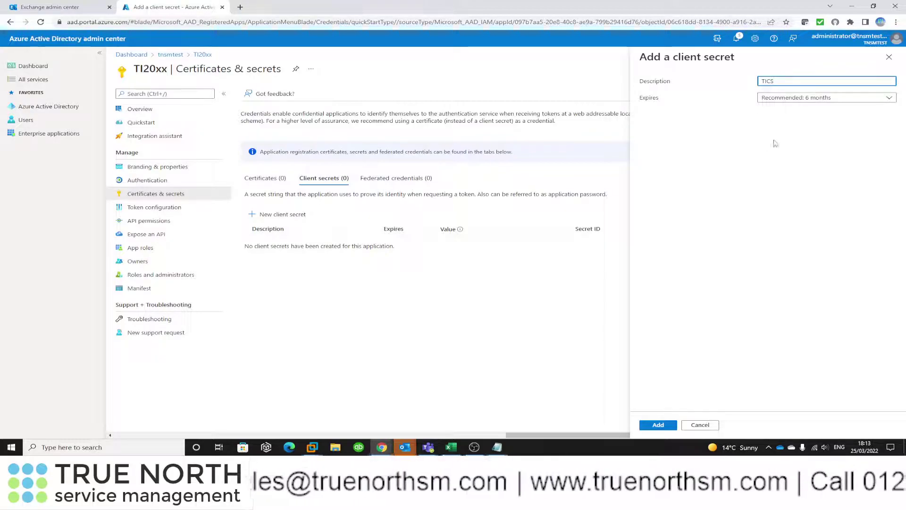
- Try a custom expiry starting 03/25/2022 and a 24-month expiry for the secret, returning to the recommended 6 months
{"action": "left_click", "coordinate": [886, 97]}
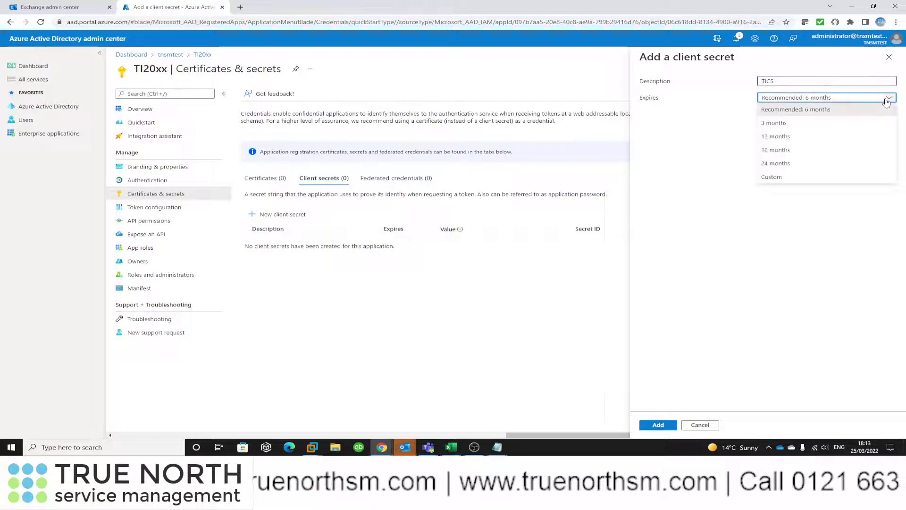
{"action": "left_click", "coordinate": [785, 179]}
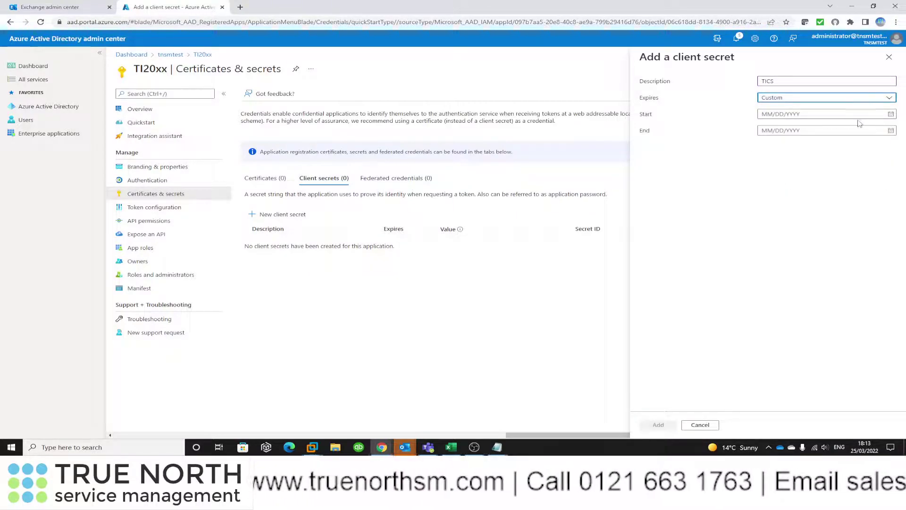
{"action": "left_click", "coordinate": [891, 114]}
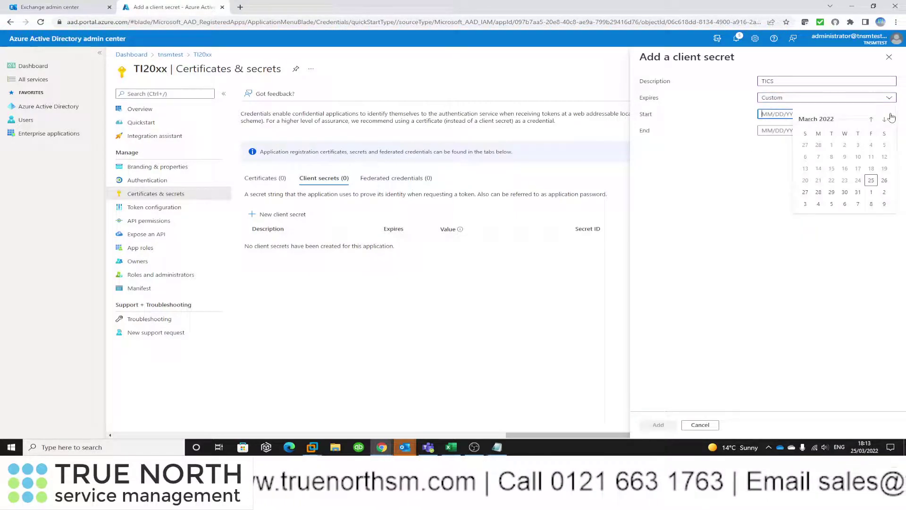
{"action": "left_click", "coordinate": [871, 180]}
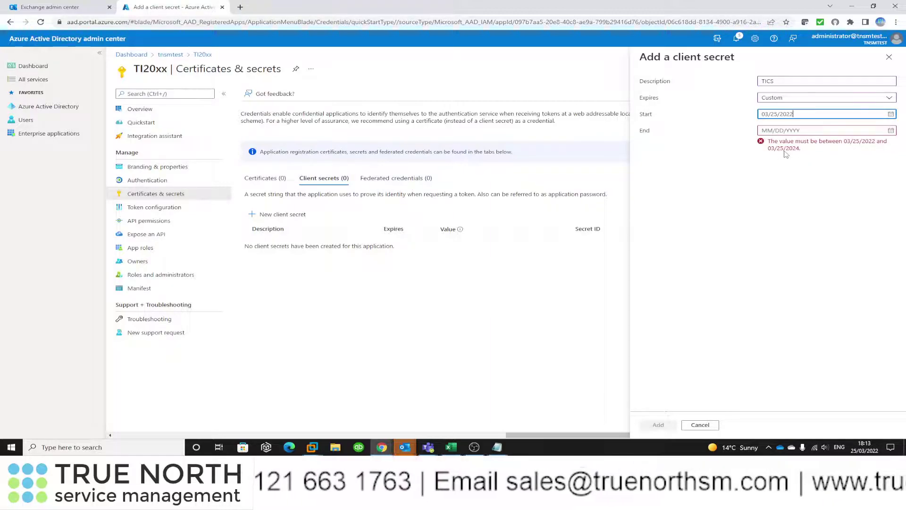
{"action": "left_click_drag", "start_coordinate": [808, 114], "coordinate": [752, 121]}
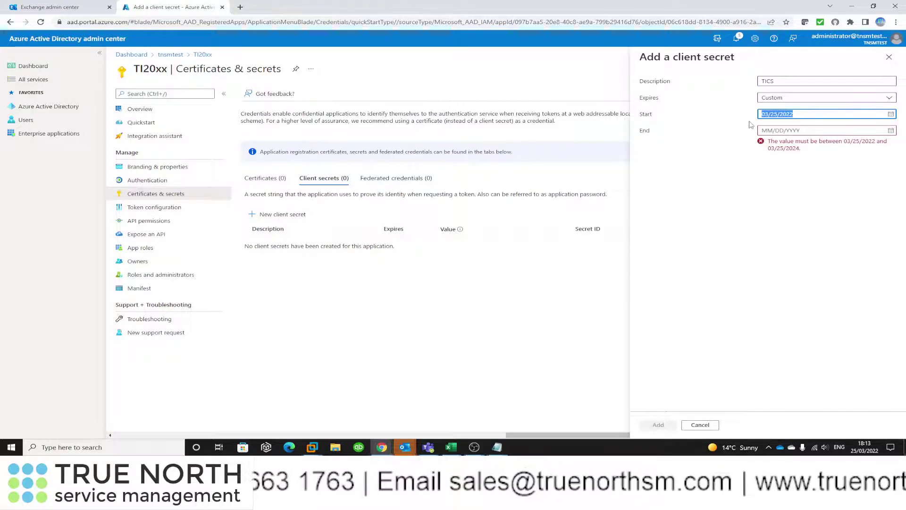
{"action": "left_click", "coordinate": [886, 97]}
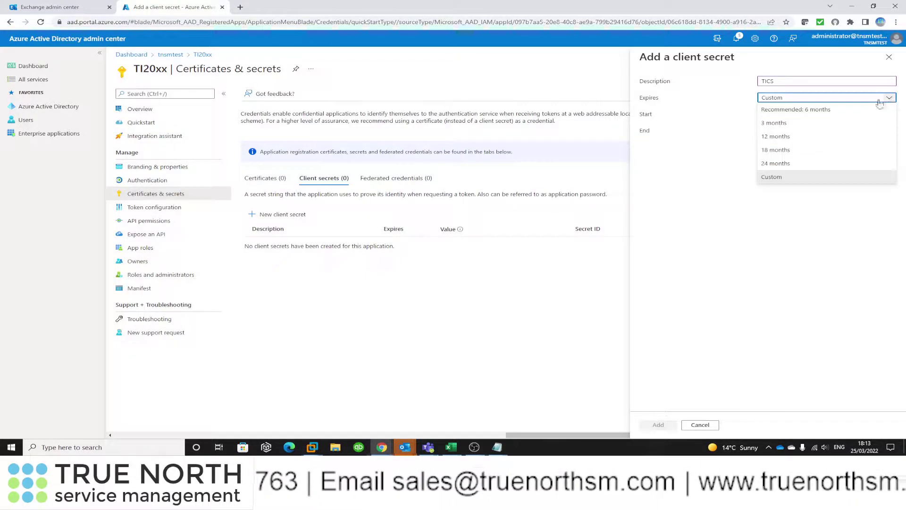
{"action": "left_click", "coordinate": [816, 113]}
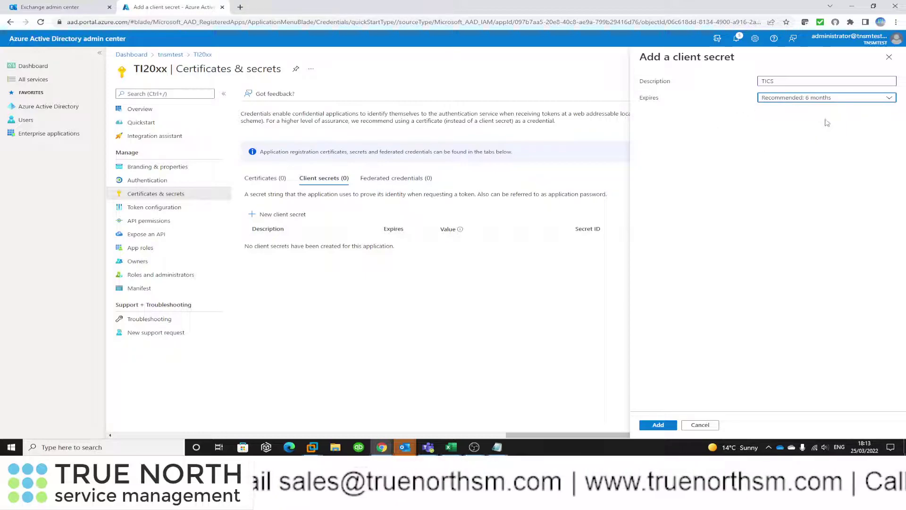
{"action": "left_click", "coordinate": [888, 99]}
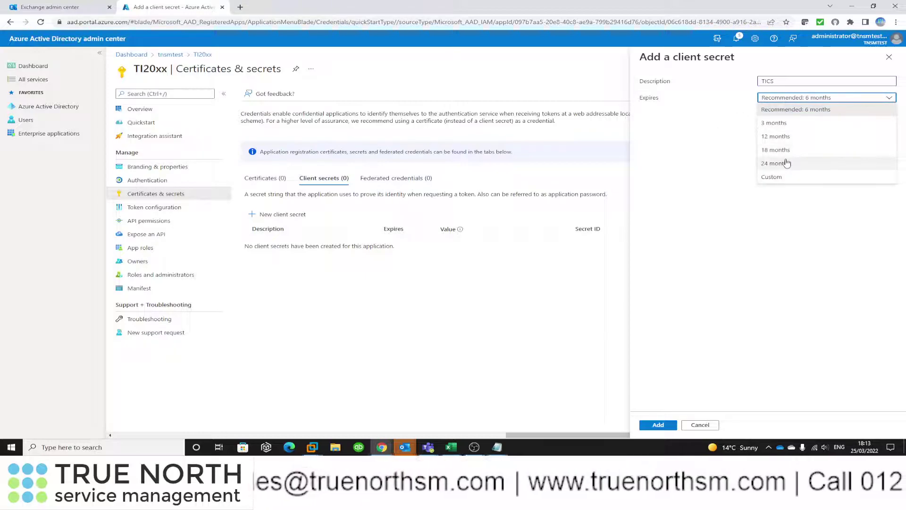
{"action": "left_click", "coordinate": [786, 162]}
{"action": "left_click", "coordinate": [807, 99]}
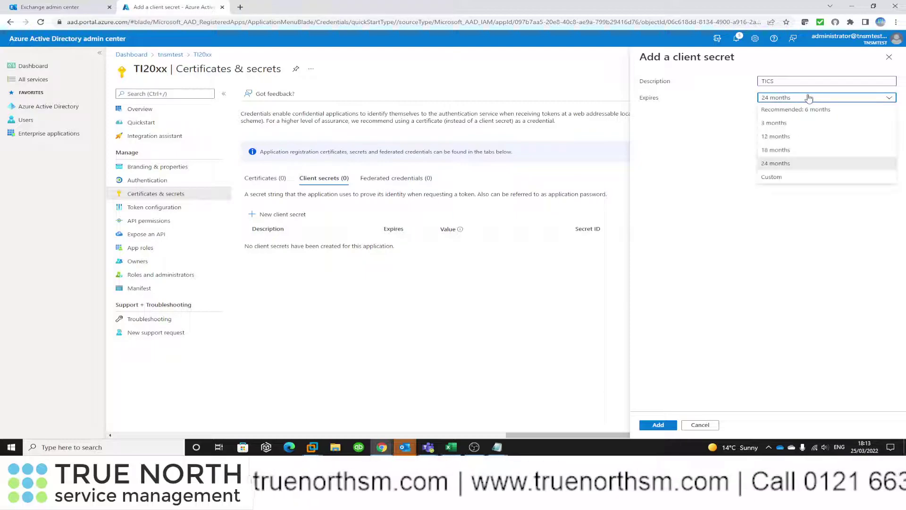
{"action": "left_click", "coordinate": [801, 113]}
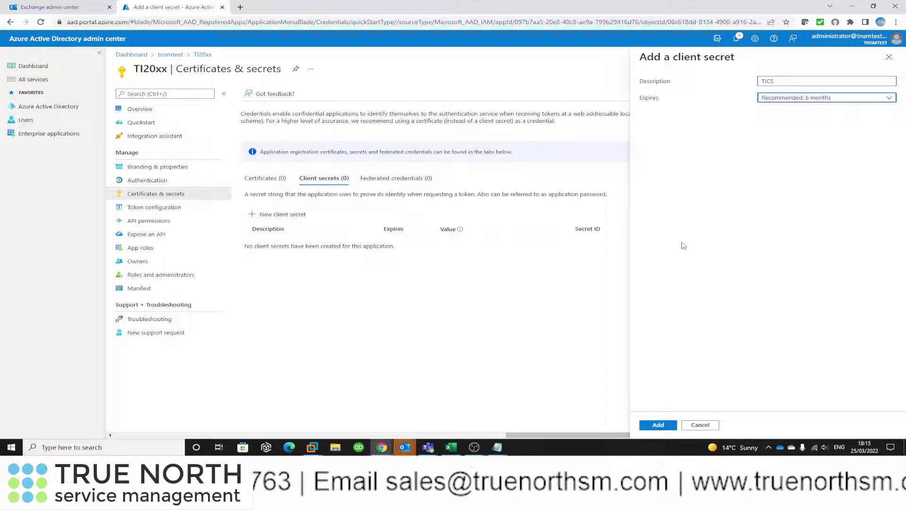
- Add the TICS client secret, copy its value and switch to the Notepad notes
{"action": "left_click", "coordinate": [660, 425]}
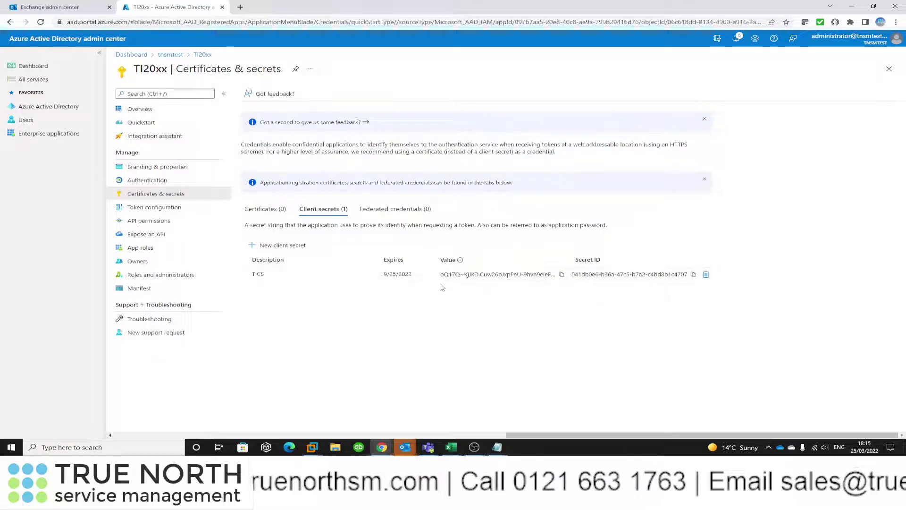
{"action": "left_click", "coordinate": [562, 274]}
{"action": "left_click", "coordinate": [502, 450]}
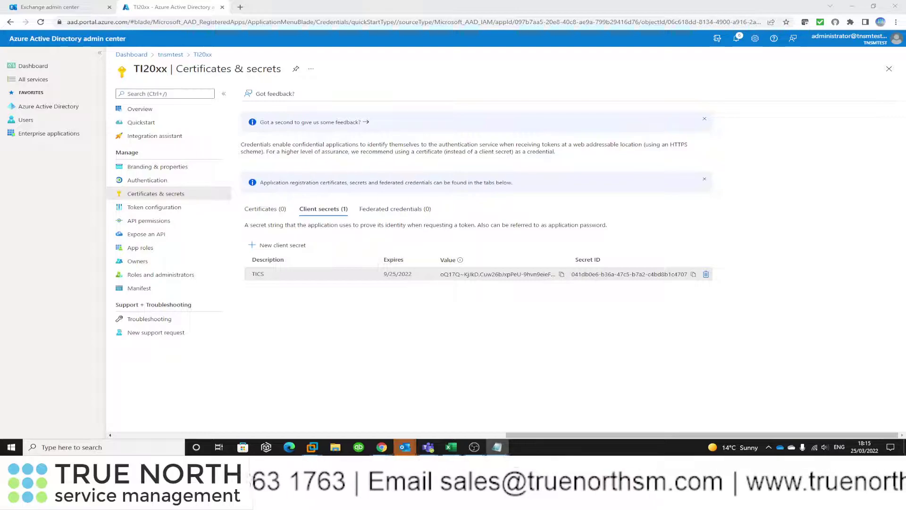
- Return to the TI20xx overview and switch to the maximized VMware Workstation window showing Track-It!'s Add Incoming Mailbox dialog
{"action": "left_click", "coordinate": [148, 111]}
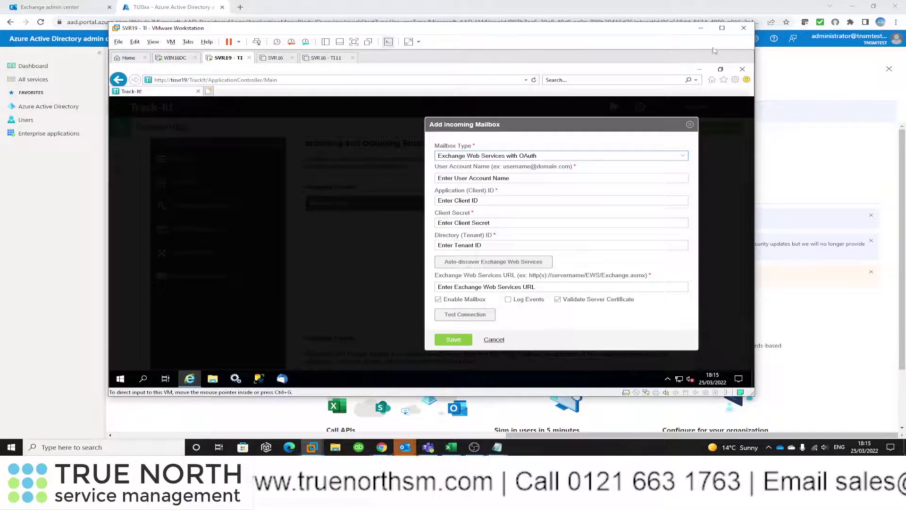
{"action": "left_click", "coordinate": [721, 28]}
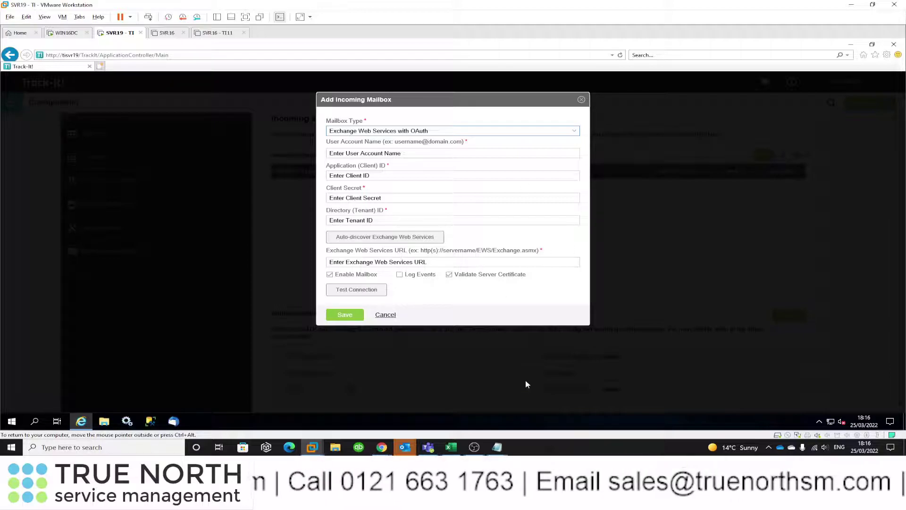
{"action": "mouse_move", "coordinate": [382, 452]}
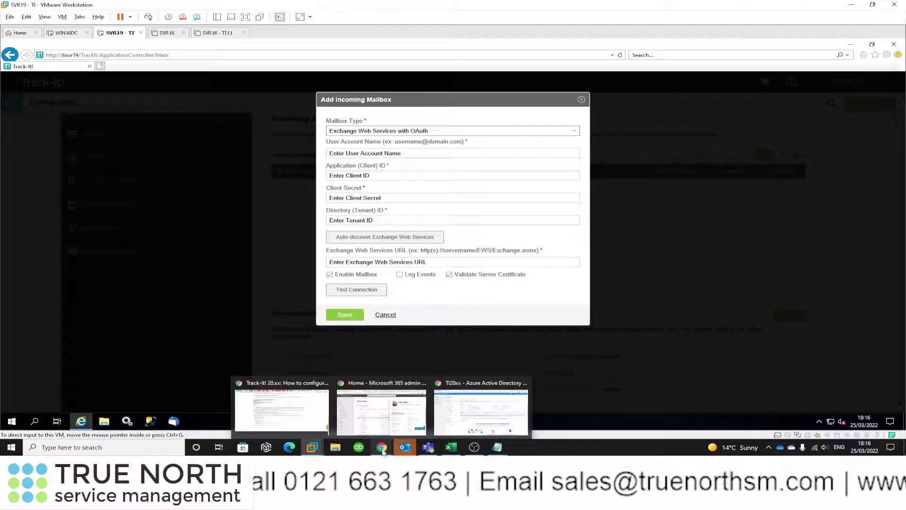
- Switch to the Exchange admin center in Chrome, open the Demo Support shared mailbox's details and copy its email address
{"action": "left_click", "coordinate": [470, 419]}
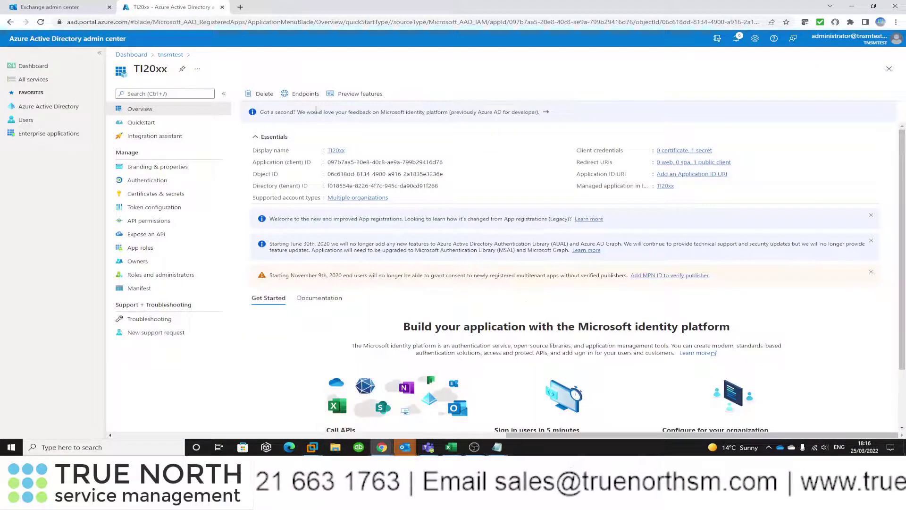
{"action": "left_click", "coordinate": [62, 7]}
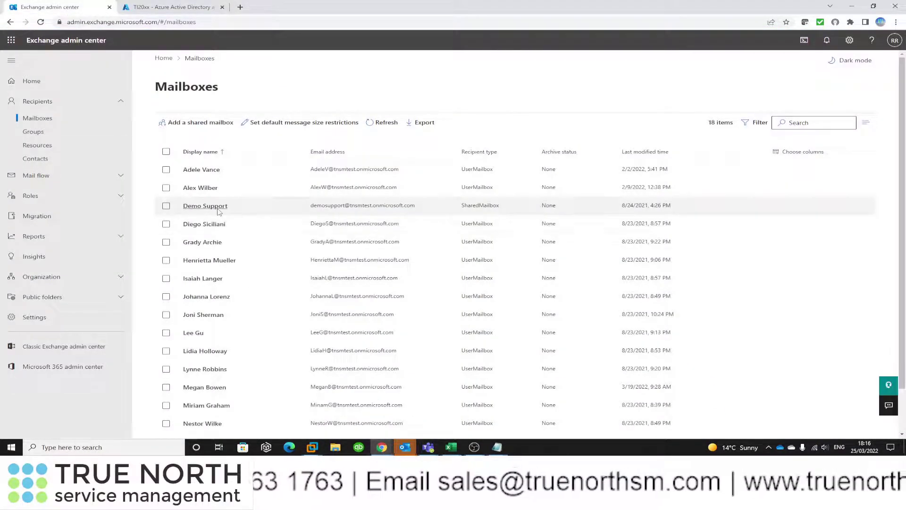
{"action": "left_click", "coordinate": [268, 208]}
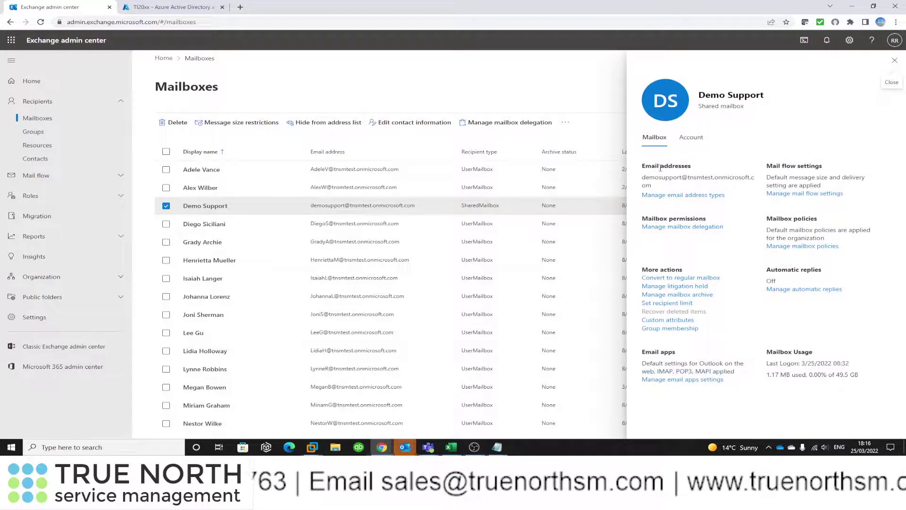
{"action": "left_click_drag", "start_coordinate": [643, 178], "coordinate": [654, 186]}
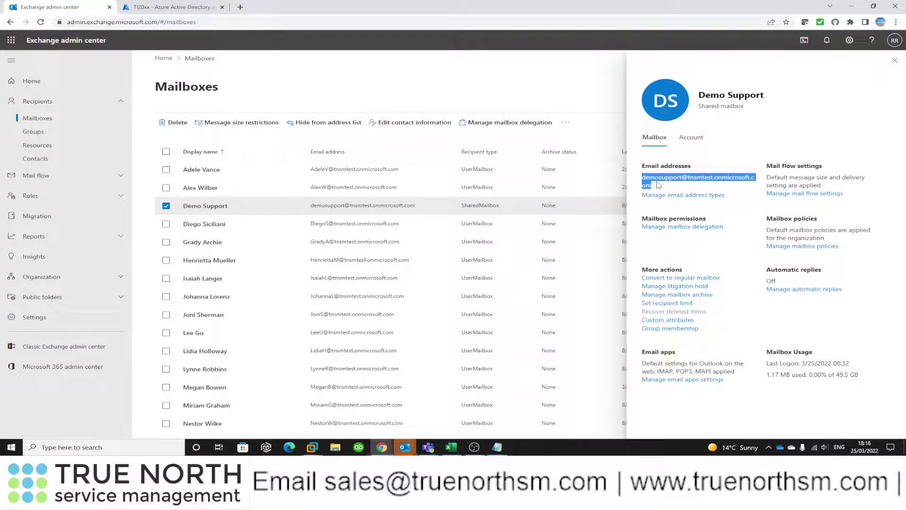
{"action": "right_click", "coordinate": [659, 177]}
{"action": "left_click", "coordinate": [683, 185]}
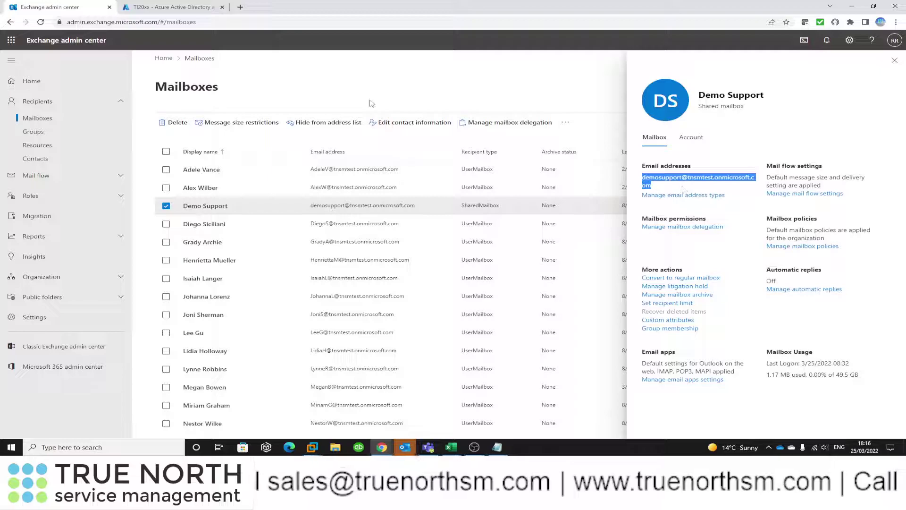
- Return to Track-It!'s Add Incoming Mailbox dialog and paste the copied shared mailbox email as the User Account Name
{"action": "left_click", "coordinate": [851, 5]}
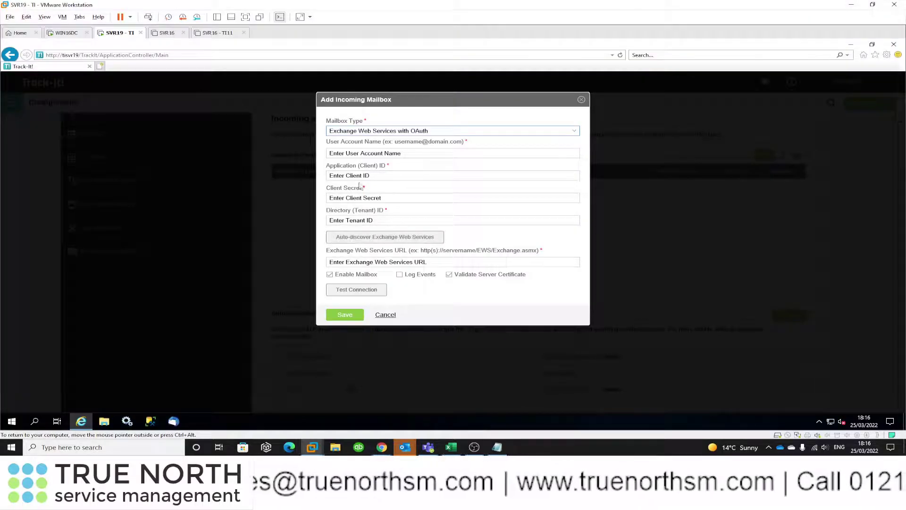
{"action": "left_click", "coordinate": [424, 153]}
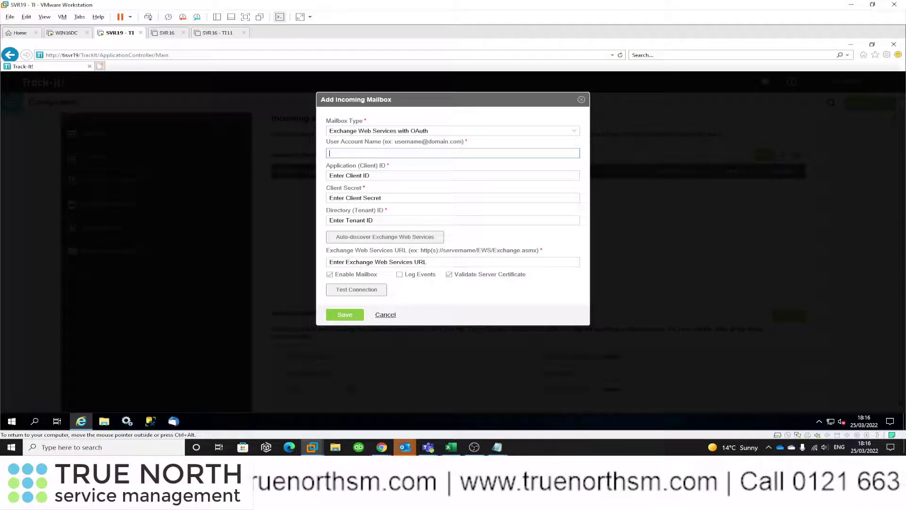
{"action": "key", "text": "ctrl+v"}
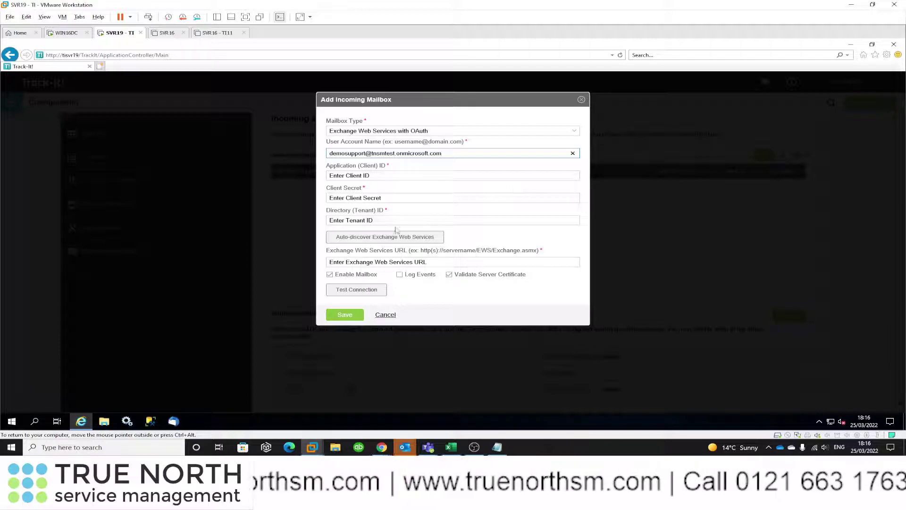
- Copy the application ID from the Notepad notes and paste it as the mailbox's Application (Client) ID
{"action": "left_click", "coordinate": [500, 453]}
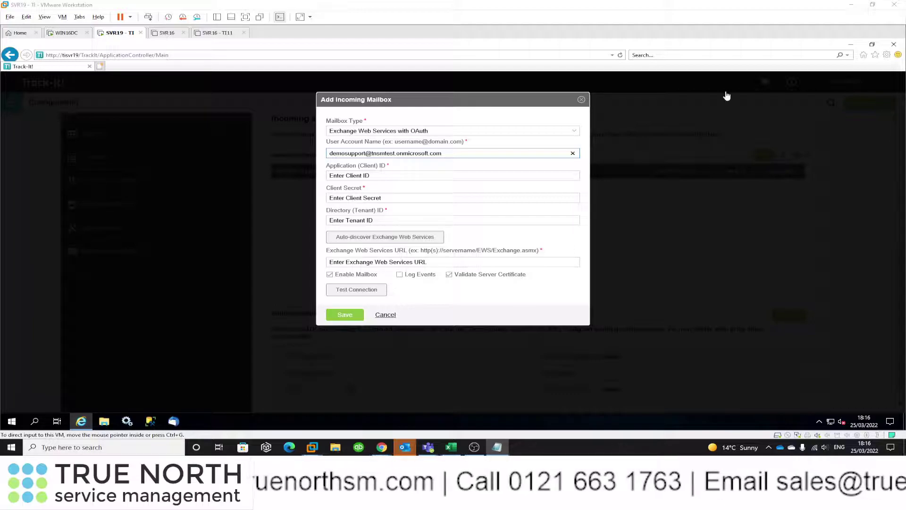
{"action": "left_click", "coordinate": [441, 176]}
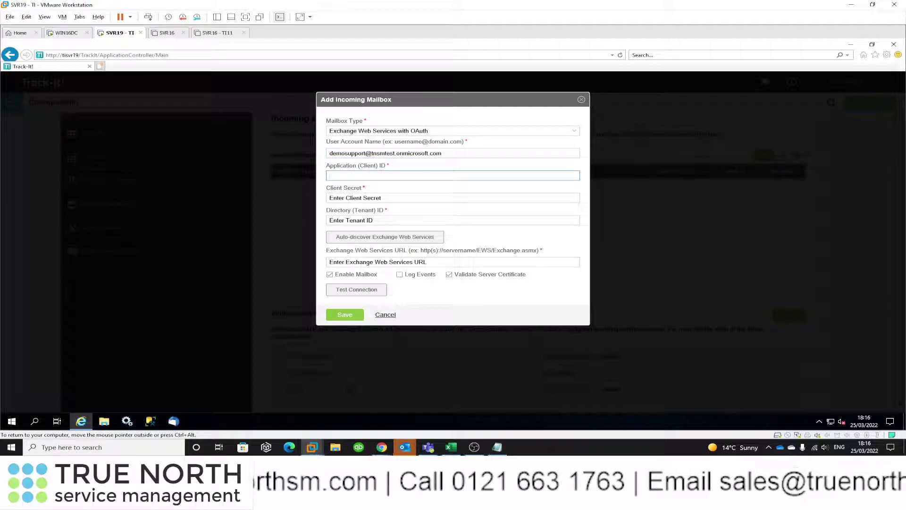
{"action": "key", "text": "ctrl+v"}
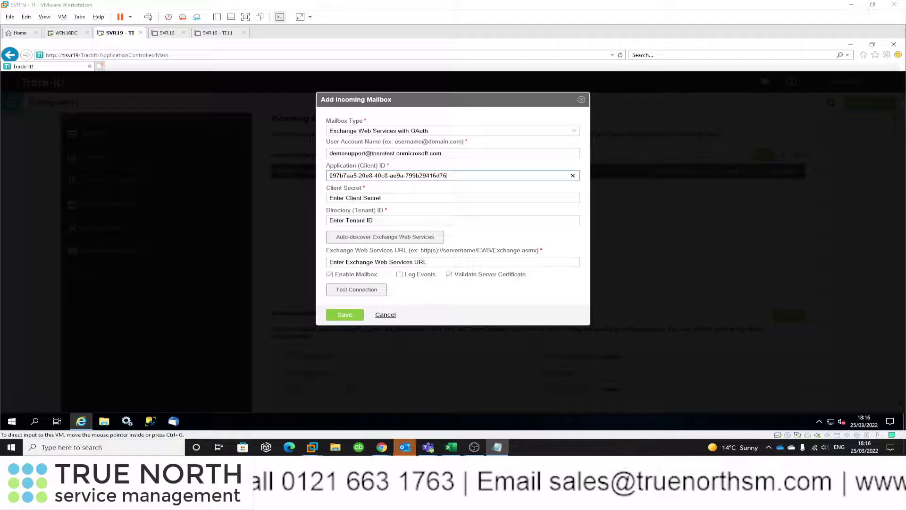
- Paste the TI20xx client secret value from the notes into the Client Secret field
{"action": "left_click", "coordinate": [371, 203]}
{"action": "left_click", "coordinate": [371, 198]}
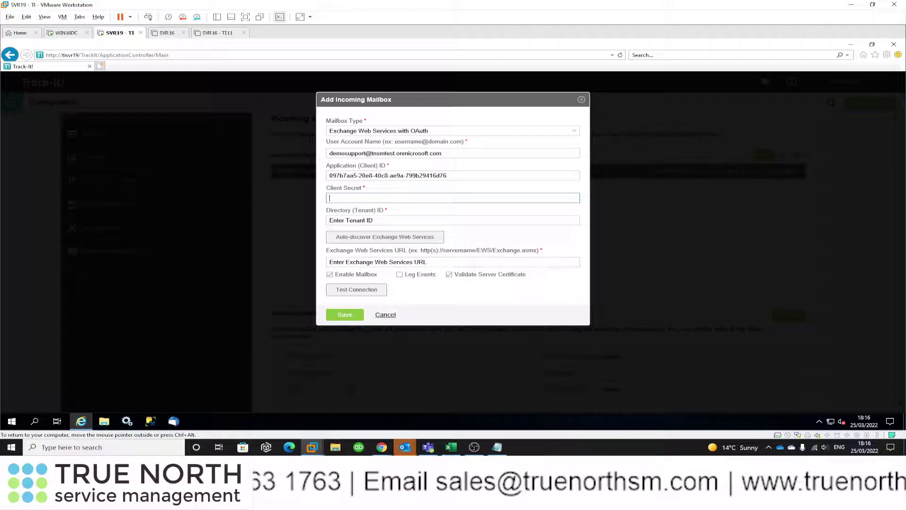
{"action": "key", "text": "ctrl+v"}
- Copy the directory ID from the Notepad notes and paste it as the mailbox's Directory (Tenant) ID
{"action": "key", "text": "ctrl+alt"}
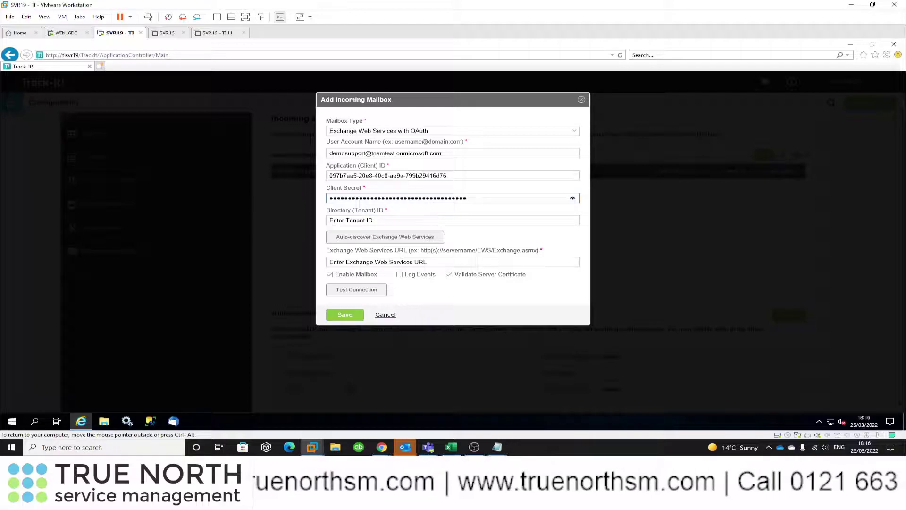
{"action": "left_click", "coordinate": [359, 219]}
{"action": "key", "text": "ctrl+v"}
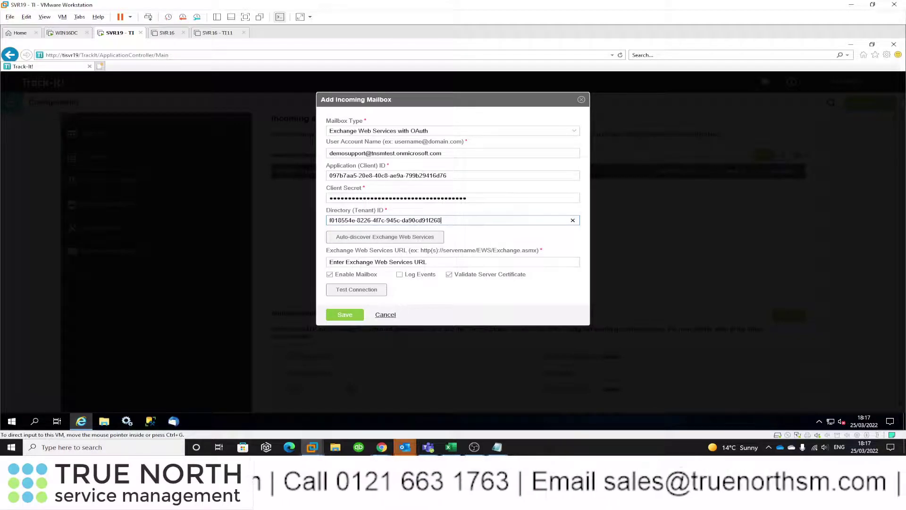
{"action": "key", "text": "alt+Tab"}
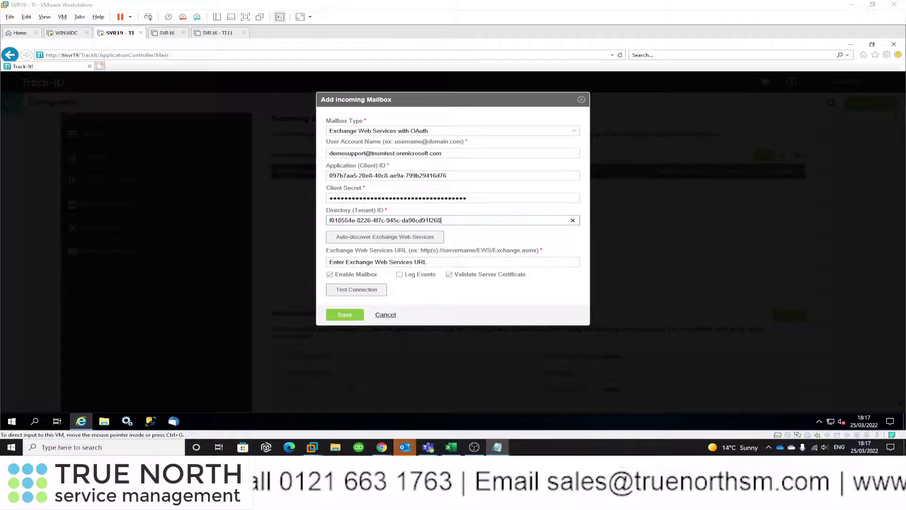
{"action": "key", "text": "alt+Tab"}
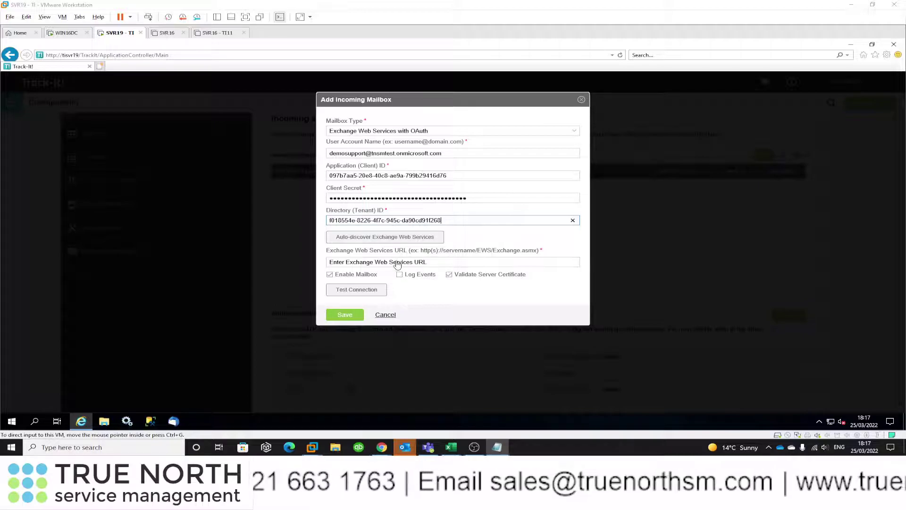
{"action": "left_click", "coordinate": [452, 262]}
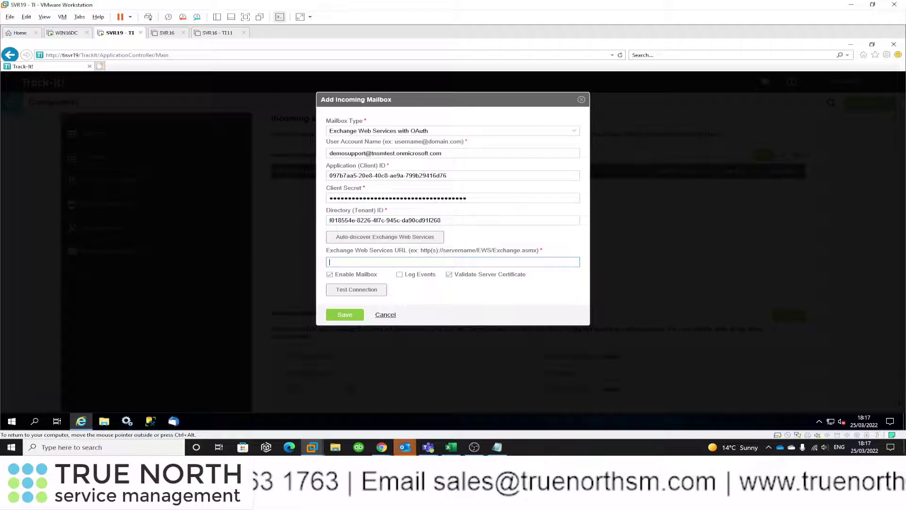
{"action": "key", "text": "ctrl+v"}
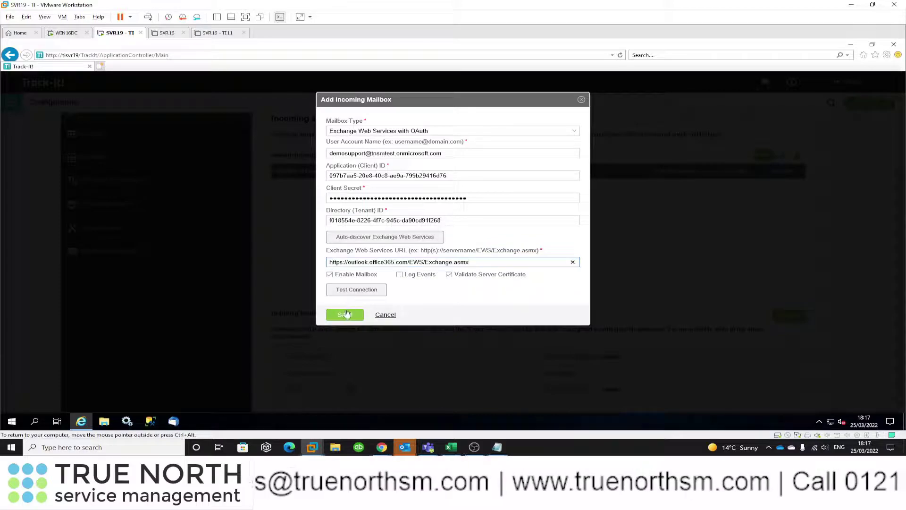
- Test the incoming mailbox connection and save the Exchange Web Services with OAuth mailbox
{"action": "left_click", "coordinate": [349, 289]}
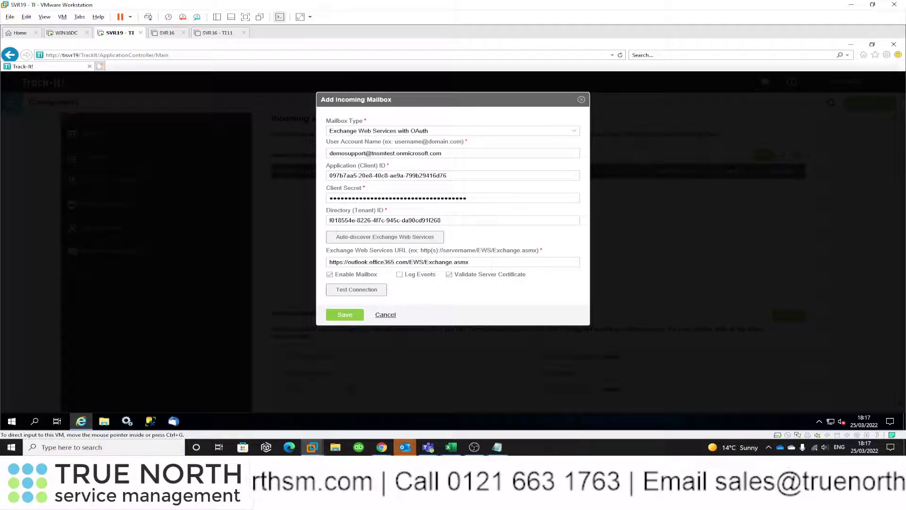
{"action": "left_click", "coordinate": [343, 314]}
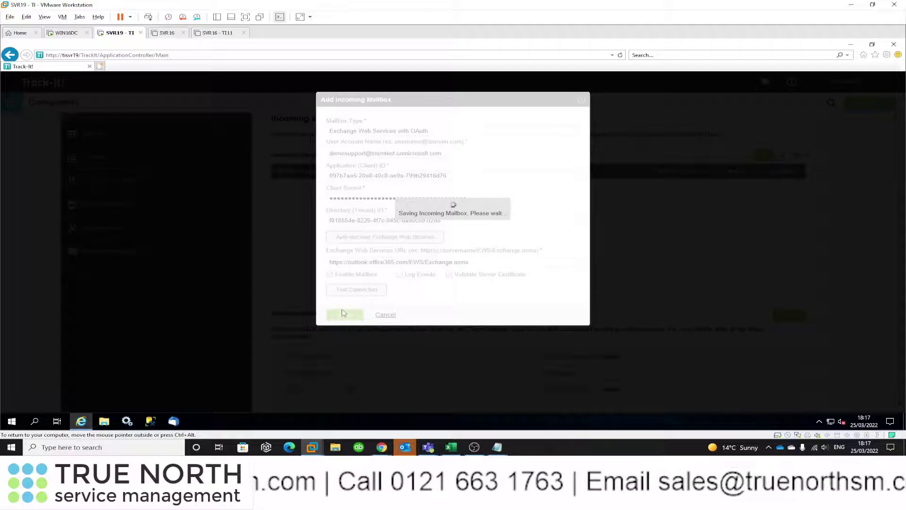
{"action": "left_click", "coordinate": [452, 261]}
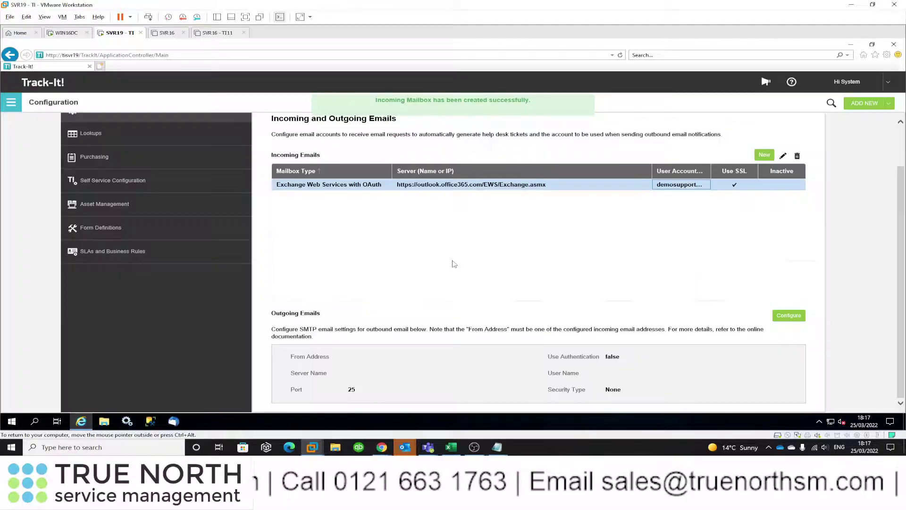